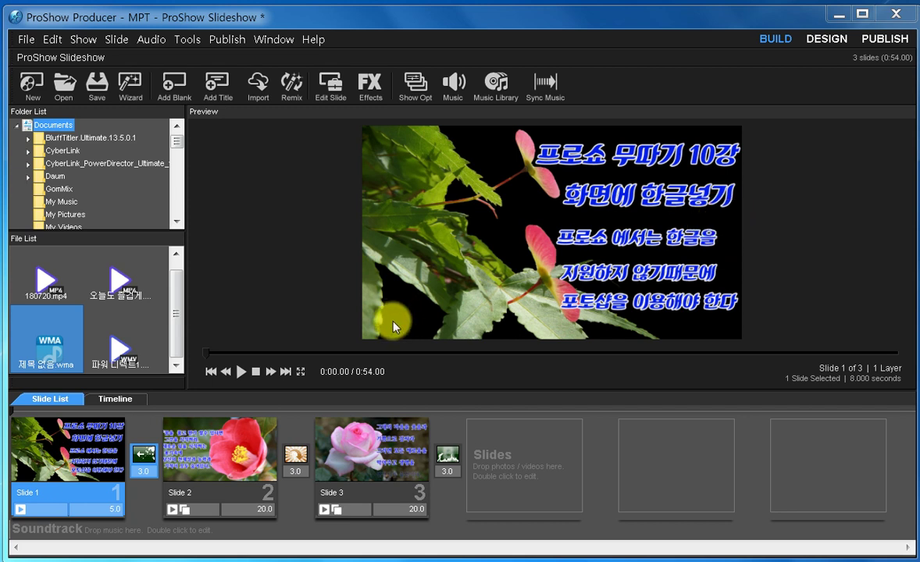
Step: Preview the slideshow through slide 3, pausing on slide 2, and replay it from slide 1
click(238, 372)
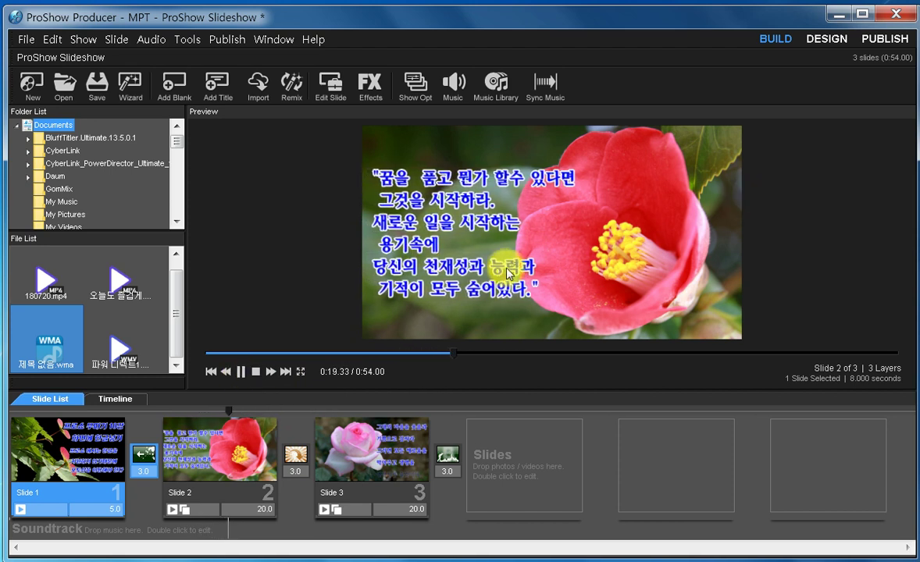
click(241, 374)
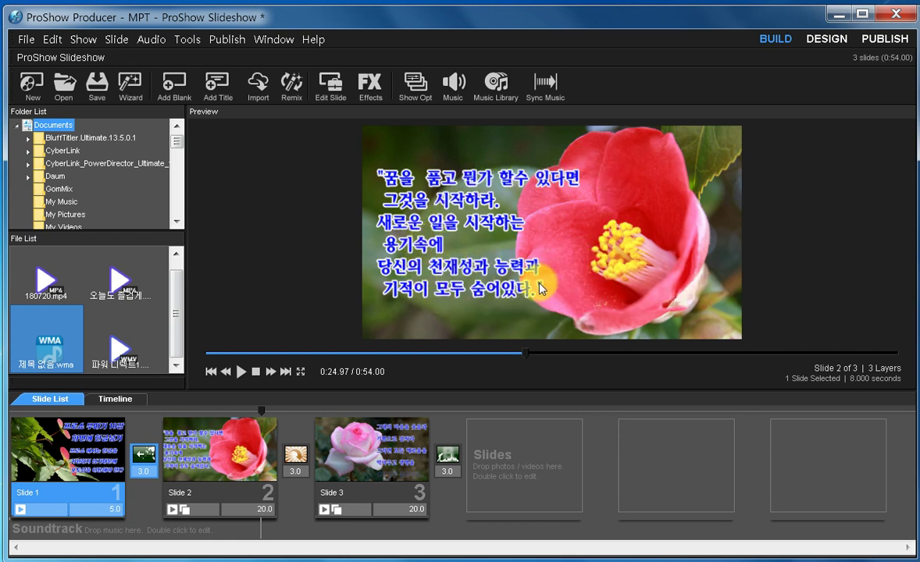
click(240, 372)
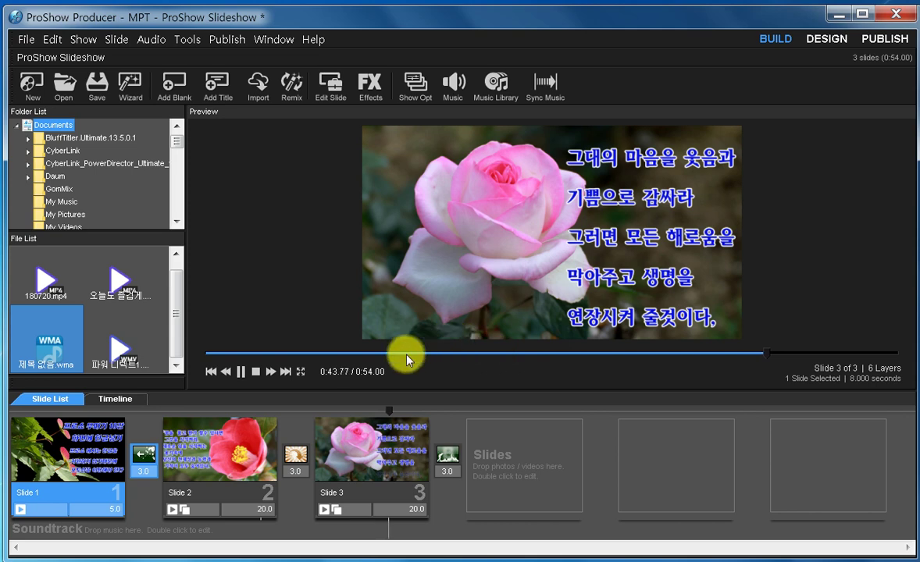
click(240, 372)
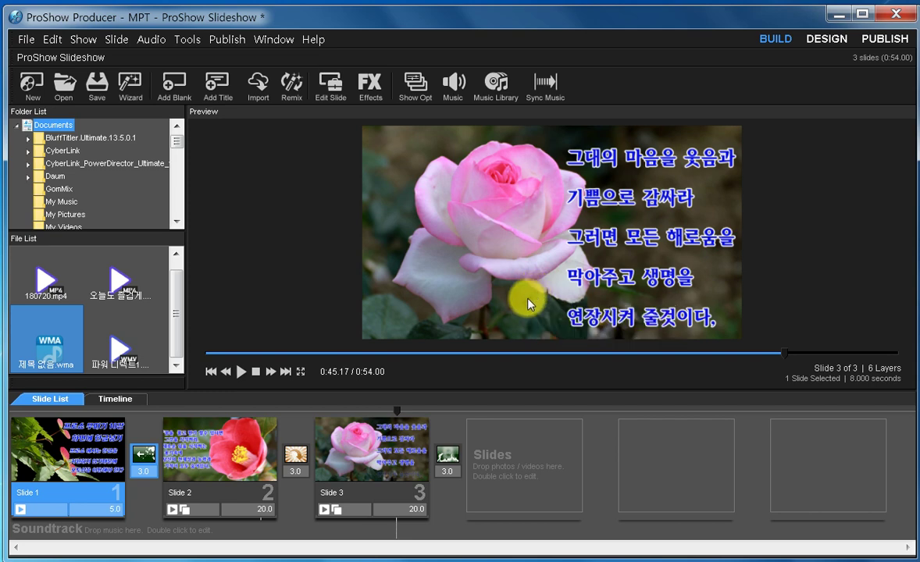
click(86, 467)
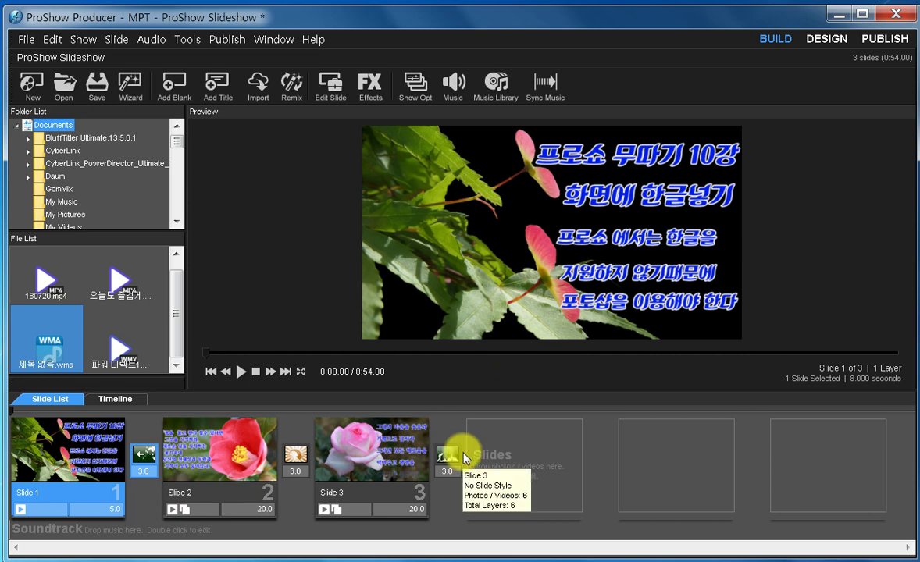
click(243, 374)
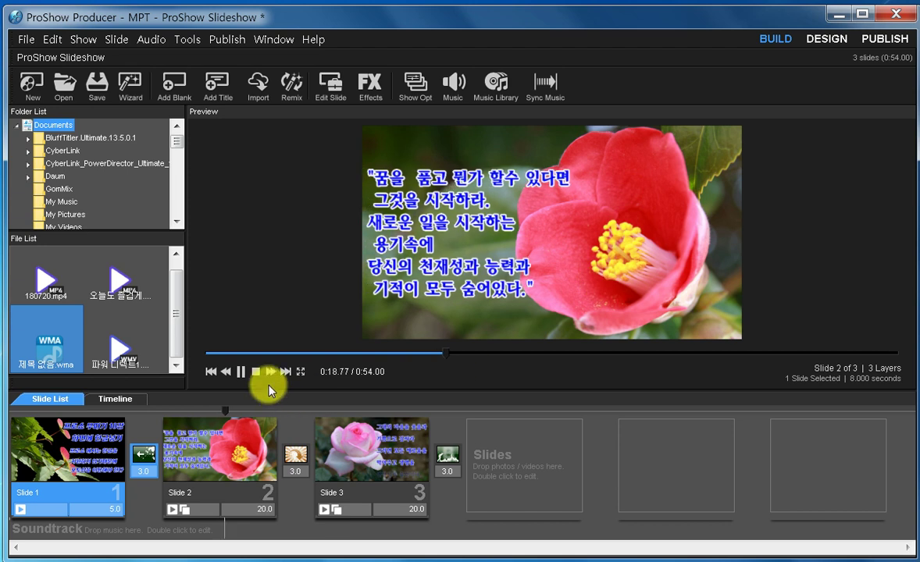
Step: Open the slide options for slide 2 and show the first keyframe of the top flower layer
click(245, 466)
click(240, 413)
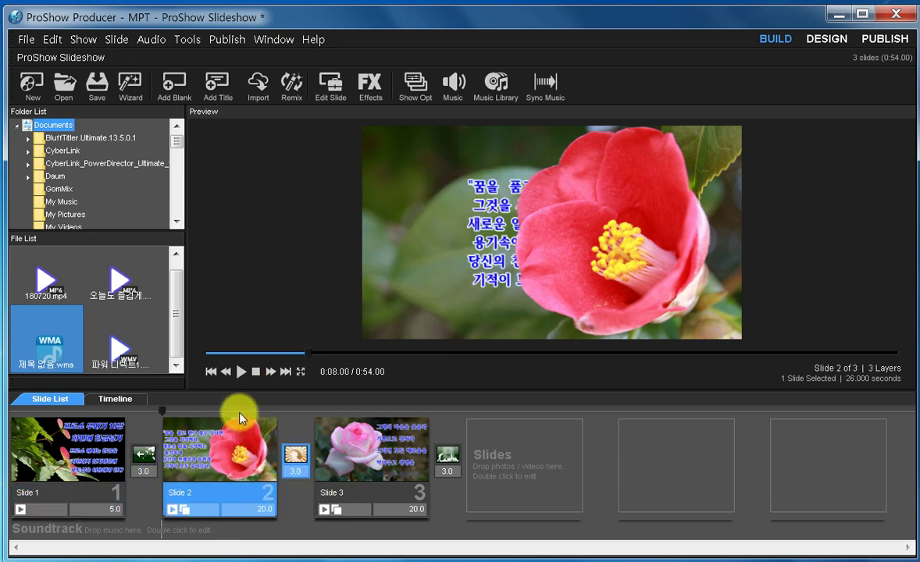
double_click(235, 471)
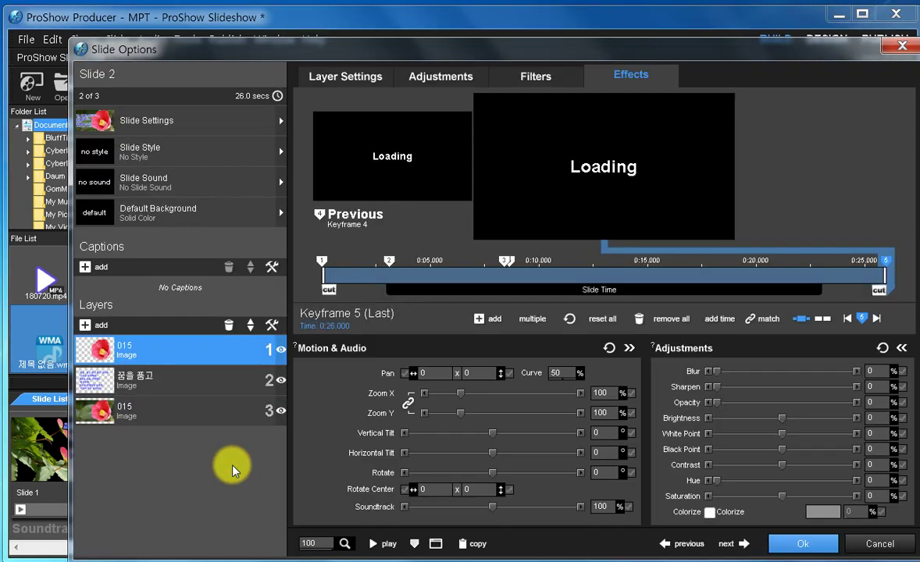
click(323, 265)
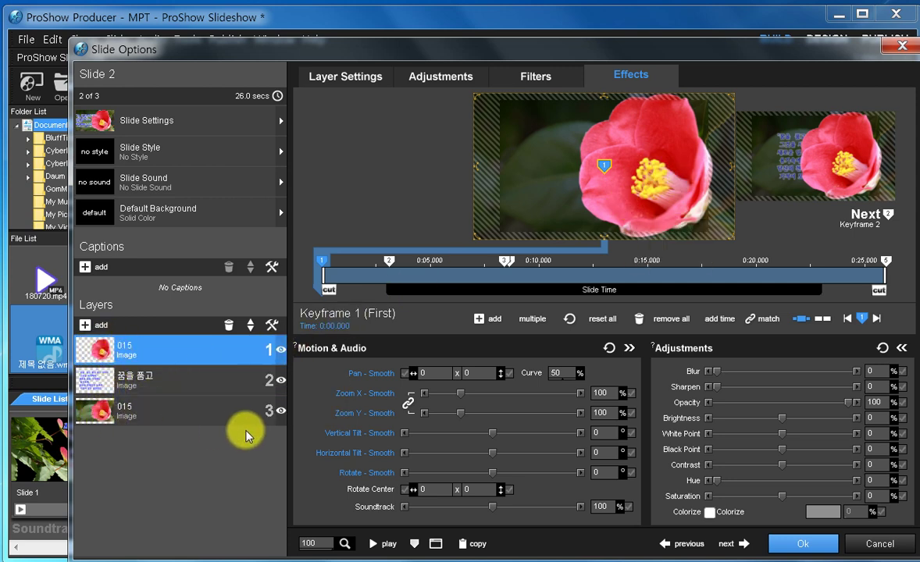
Step: Hide layers 3 and 2 to isolate the cut-out flower layer, and make both layers visible again
click(280, 410)
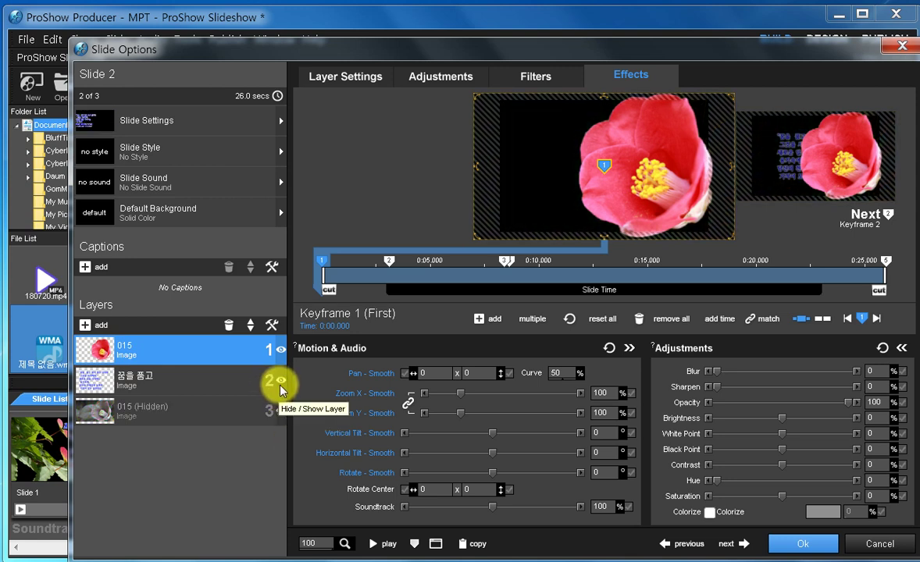
click(279, 389)
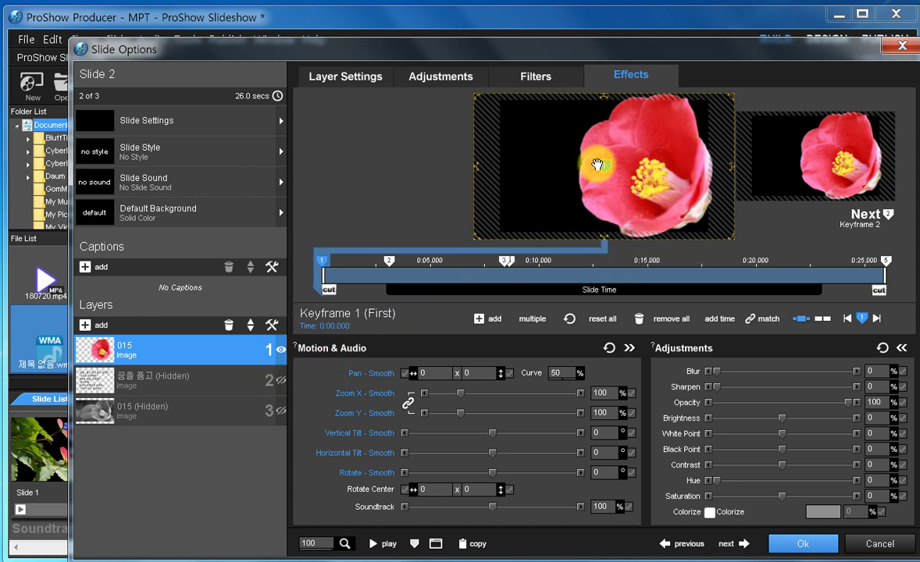
click(279, 382)
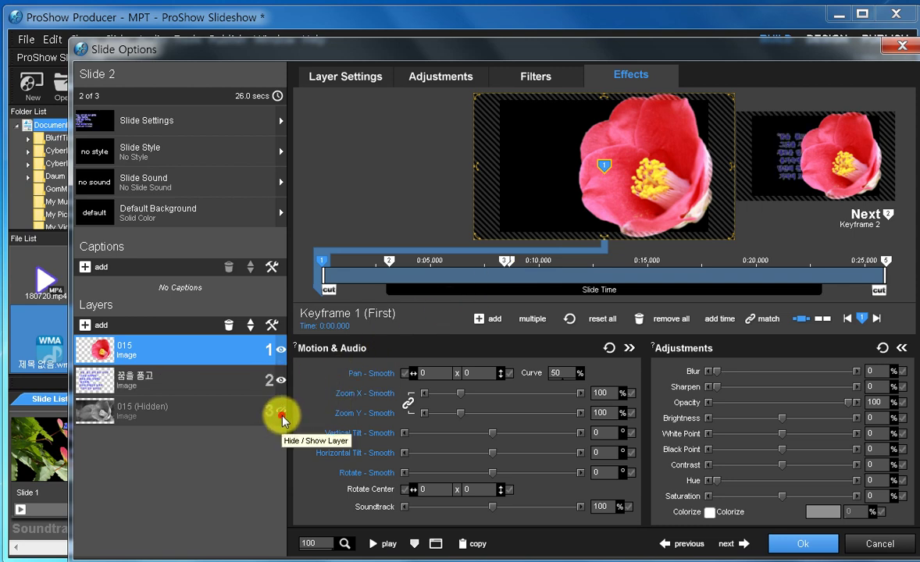
click(281, 412)
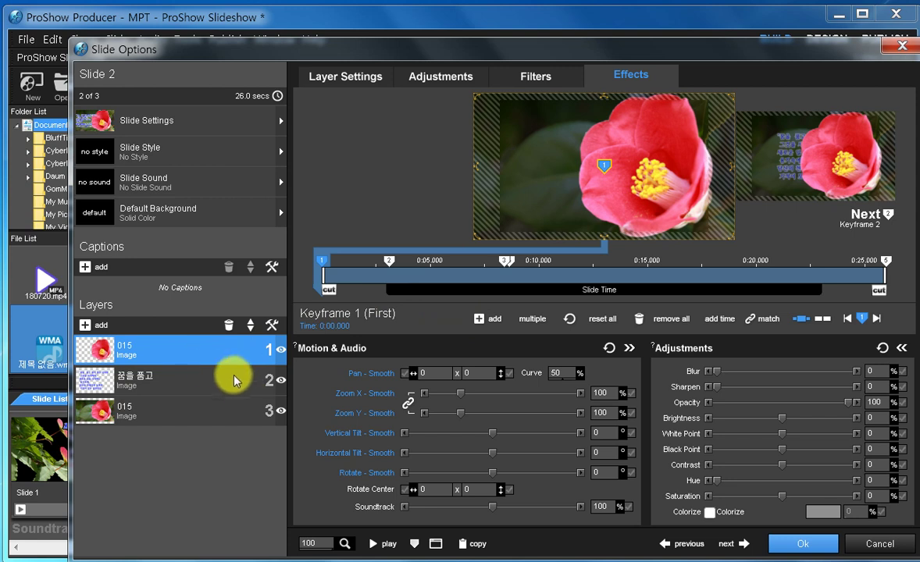
Step: Compare the starting keyframes of the background layer, the cut-out flower layer and the 꿈을 품고 text layer
click(145, 421)
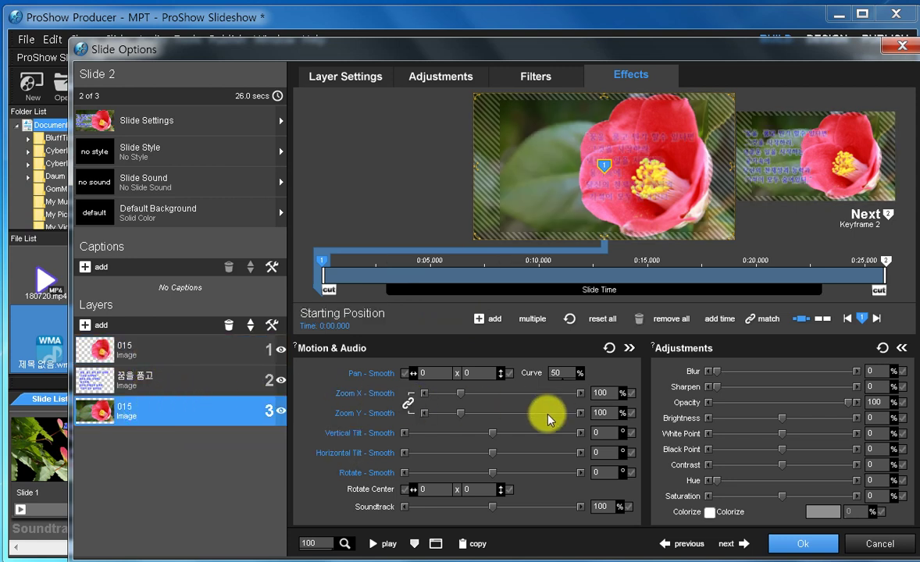
click(174, 353)
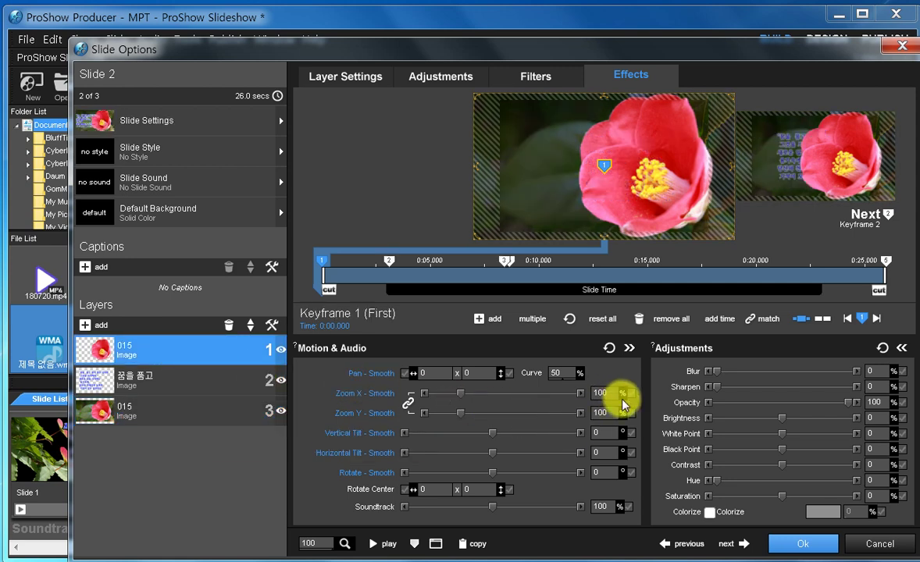
click(175, 386)
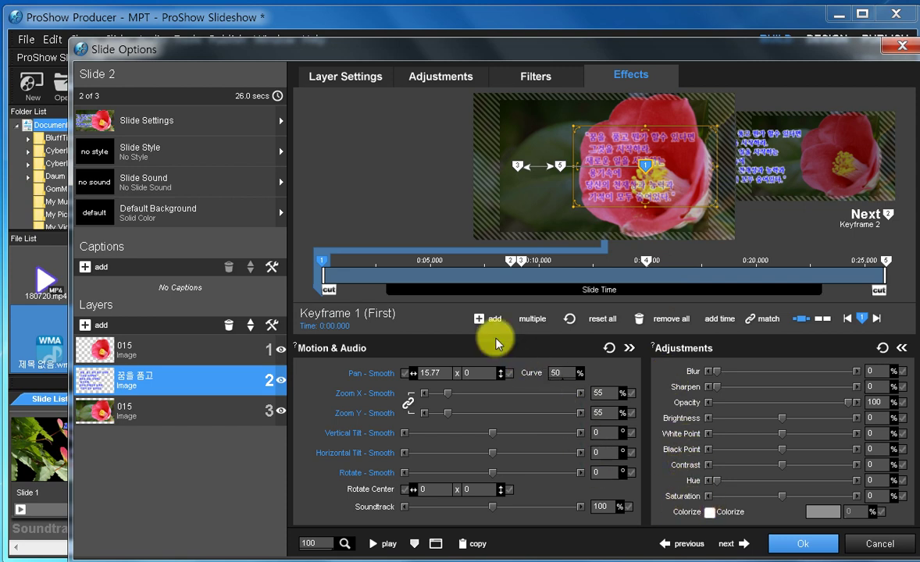
Step: Examine the pan and zoom settings of the 꿈을 품고 text layer at keyframes 2 through 5
click(509, 262)
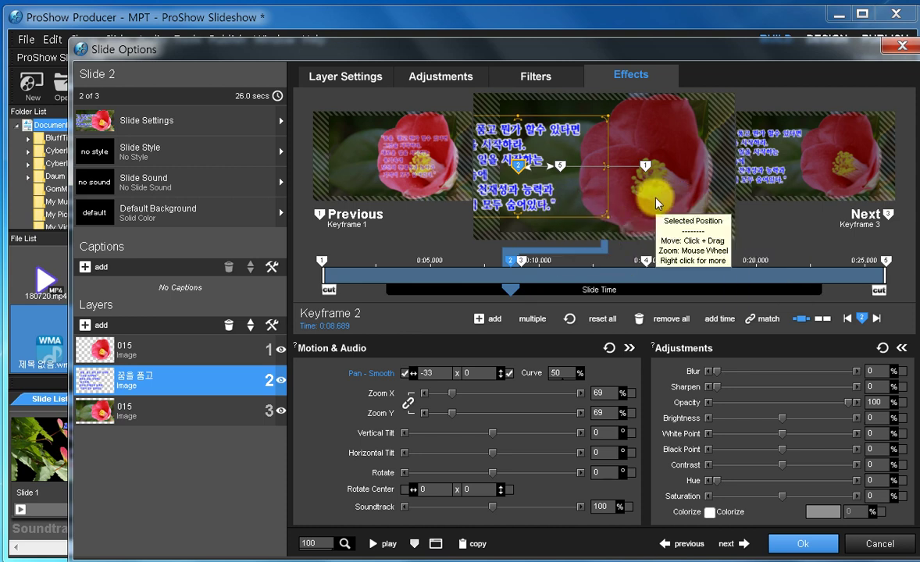
click(524, 261)
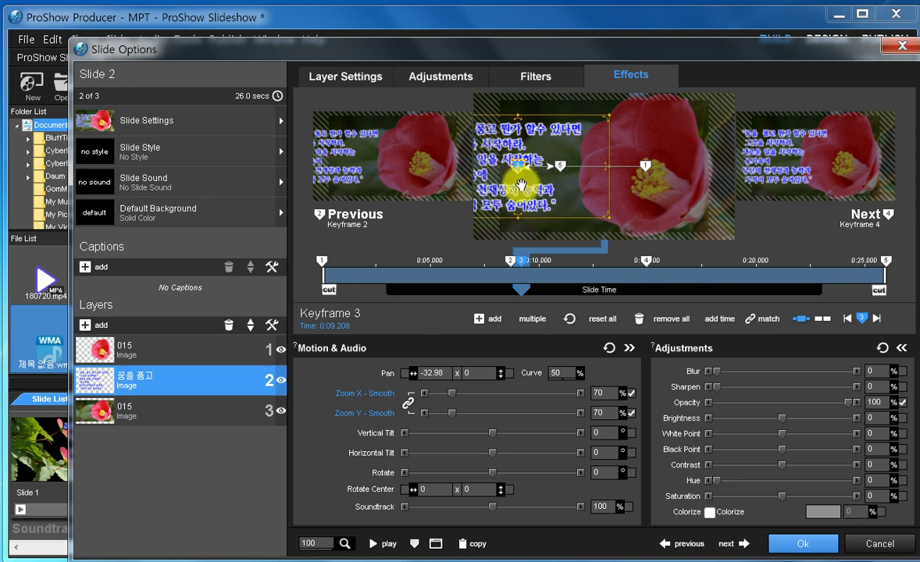
click(648, 266)
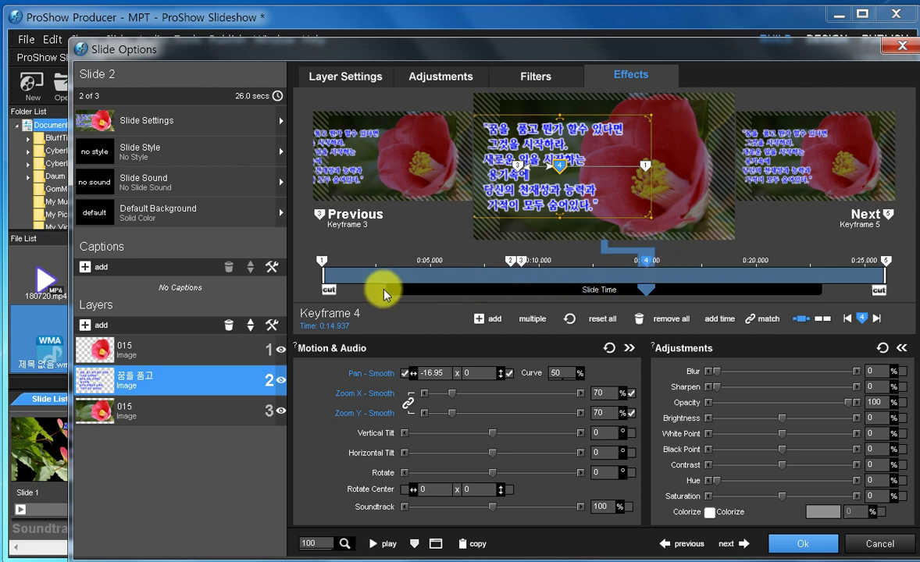
click(521, 262)
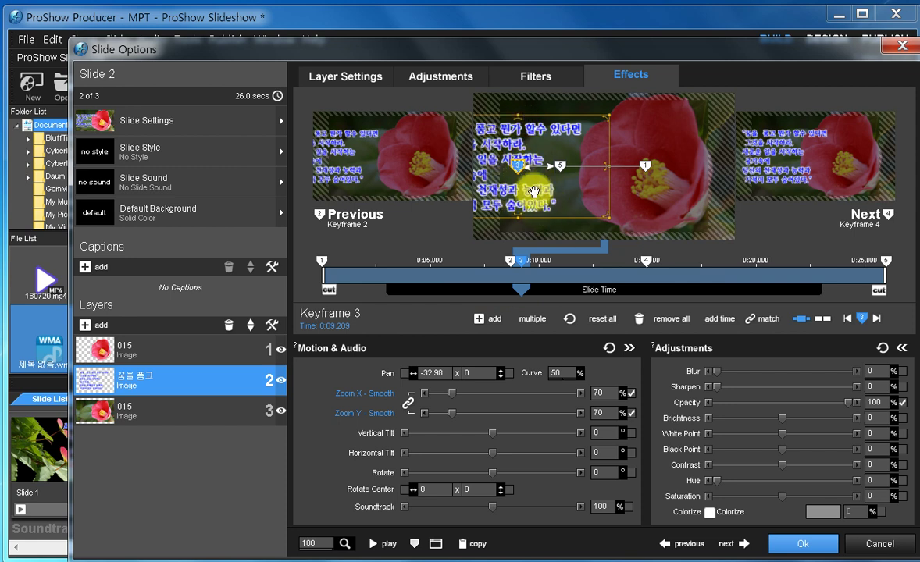
click(648, 266)
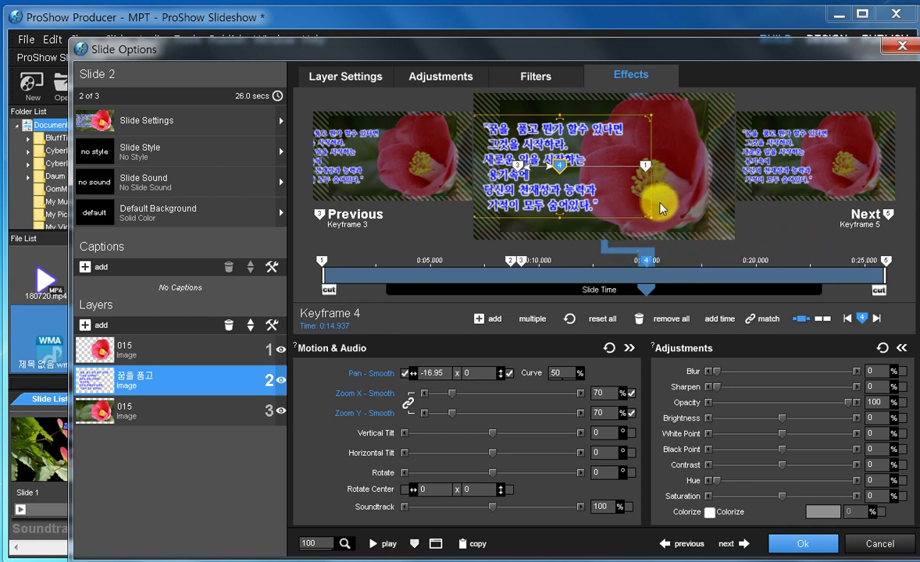
click(886, 263)
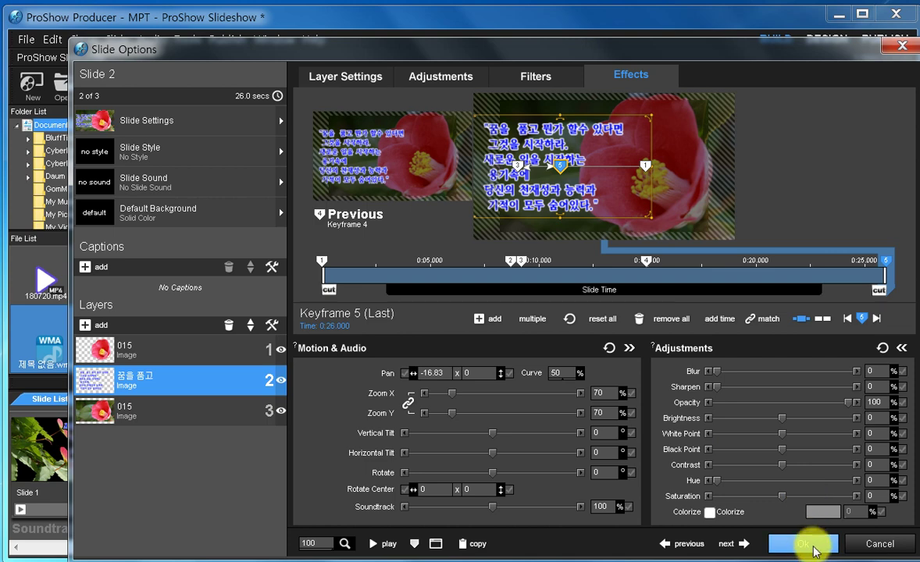
Step: Accept the slide options and preview the text animation of slide 2 from its start
click(812, 545)
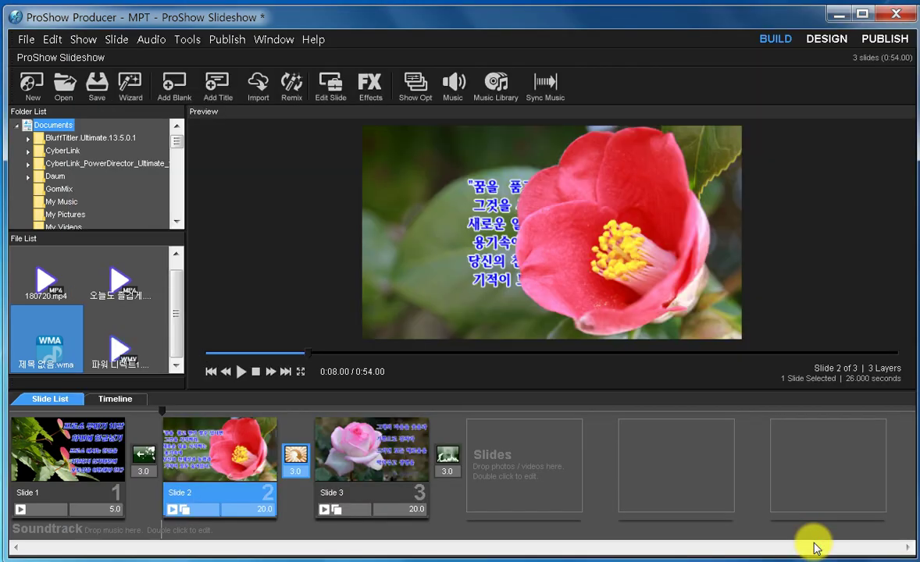
click(241, 372)
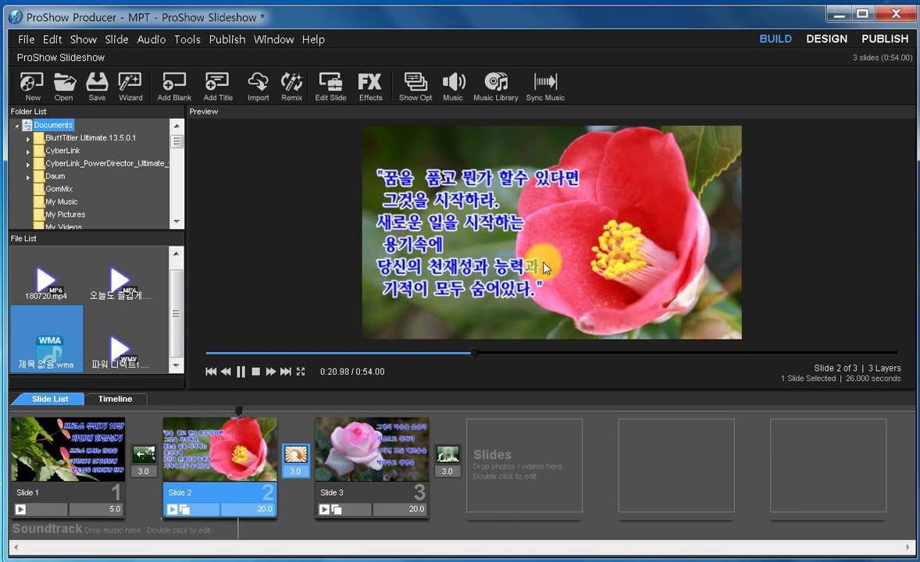
click(257, 467)
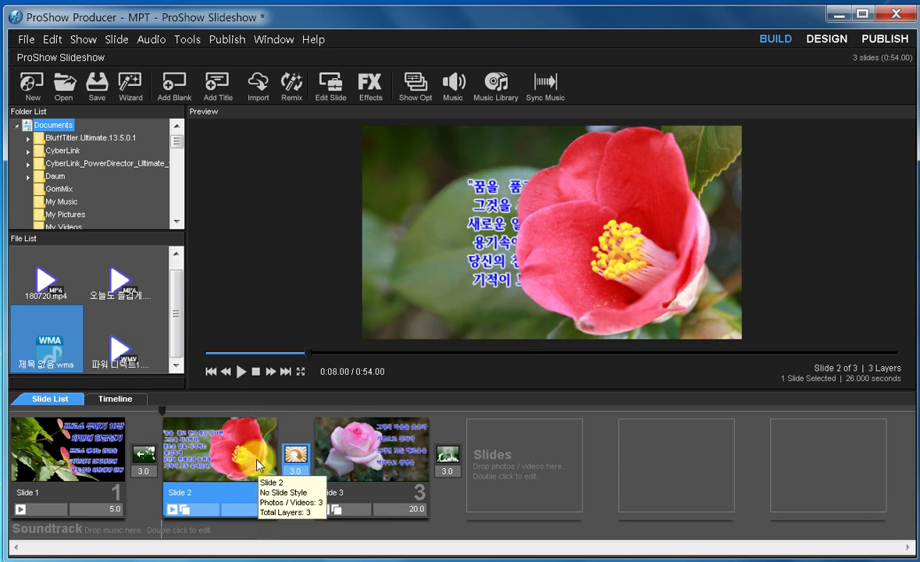
Step: Reopen the slide options for slide 2 and examine the cut-out flower layer's opacity across keyframes 1 to 4
double_click(257, 466)
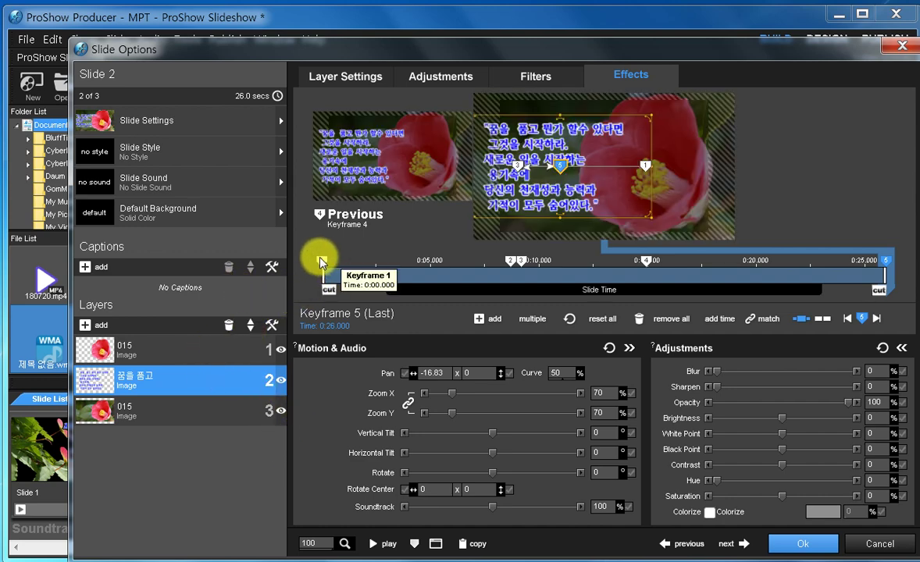
click(321, 262)
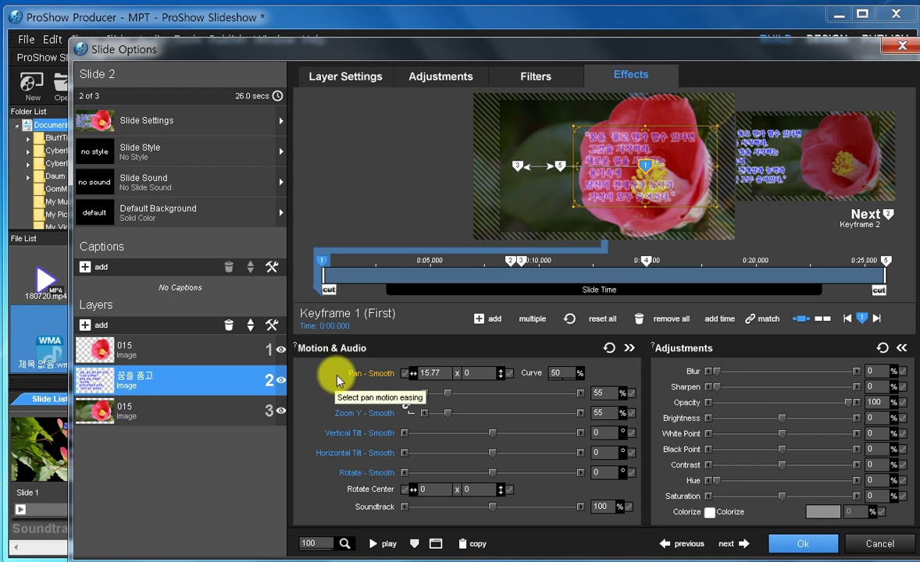
click(139, 357)
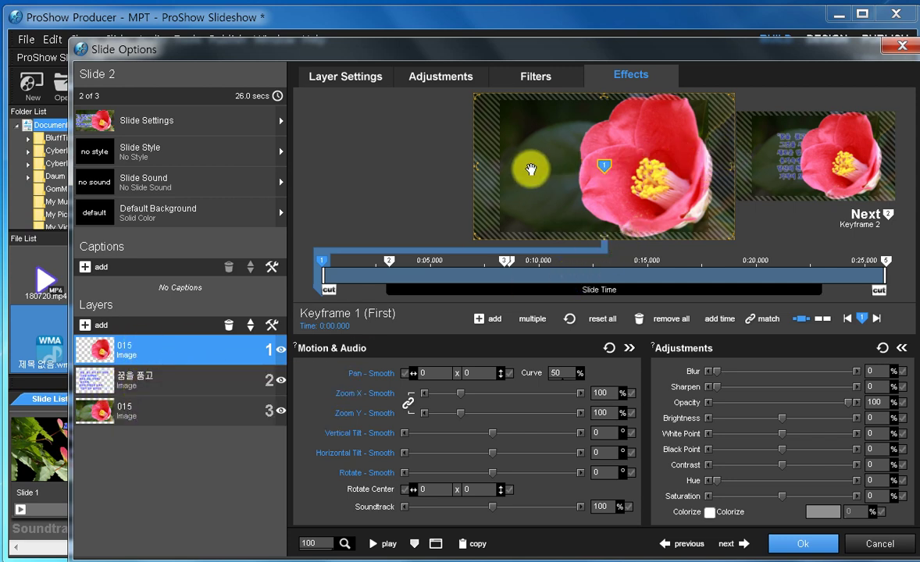
click(390, 263)
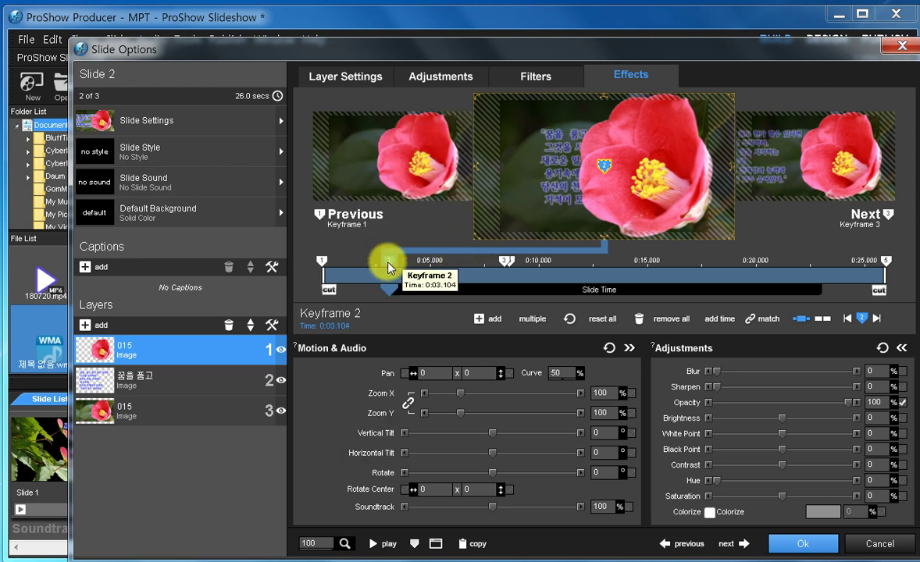
click(506, 265)
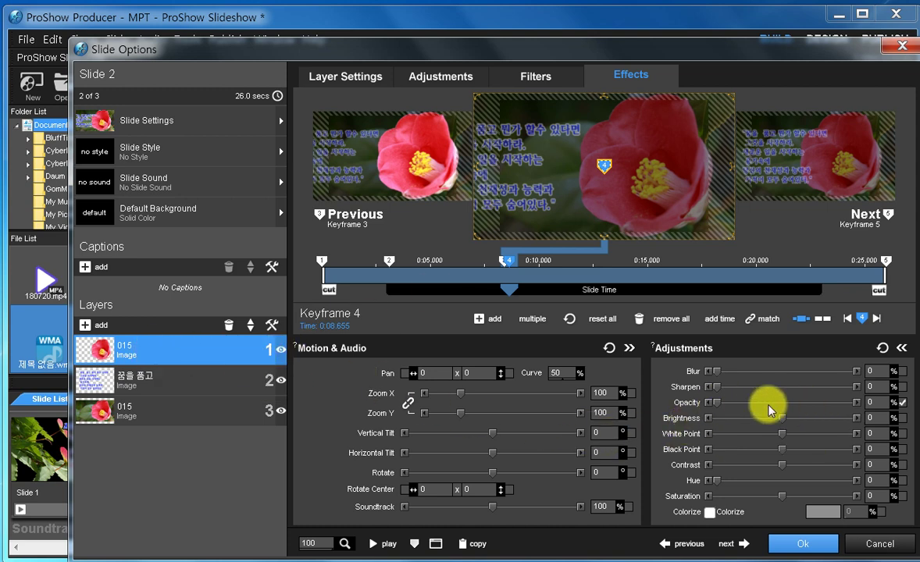
mouse_move(719, 412)
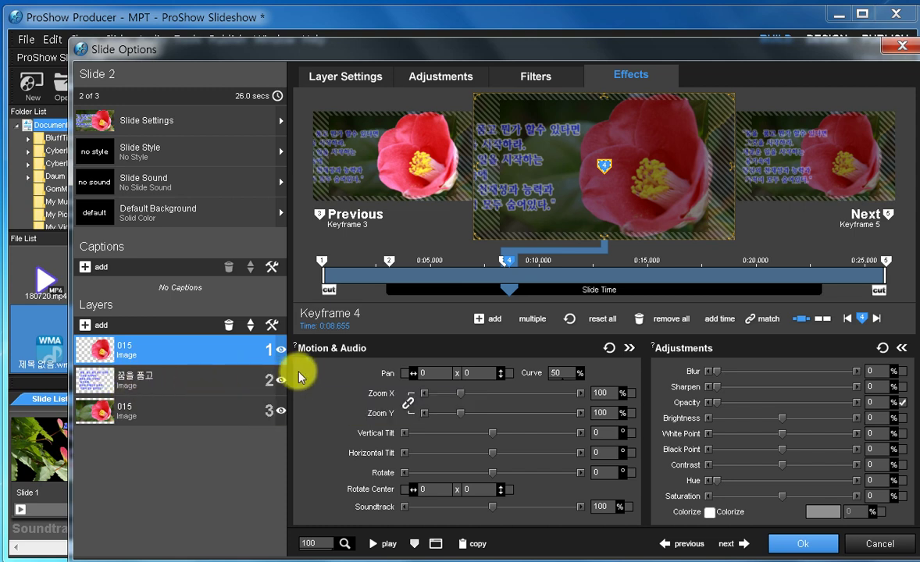
Step: Try 100% opacity on the flower layer's last keyframe, return it to 0%, and accept the slide options
click(888, 262)
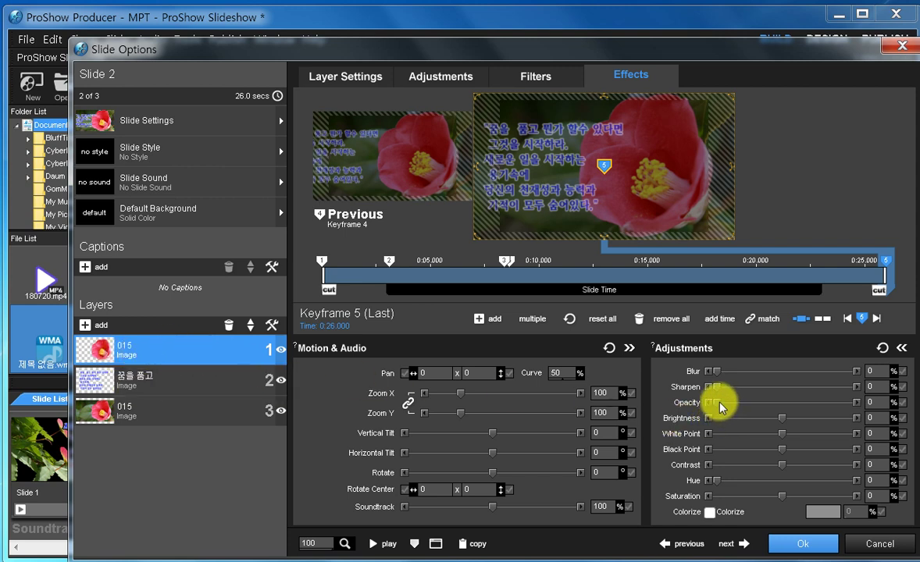
drag(717, 403, 898, 404)
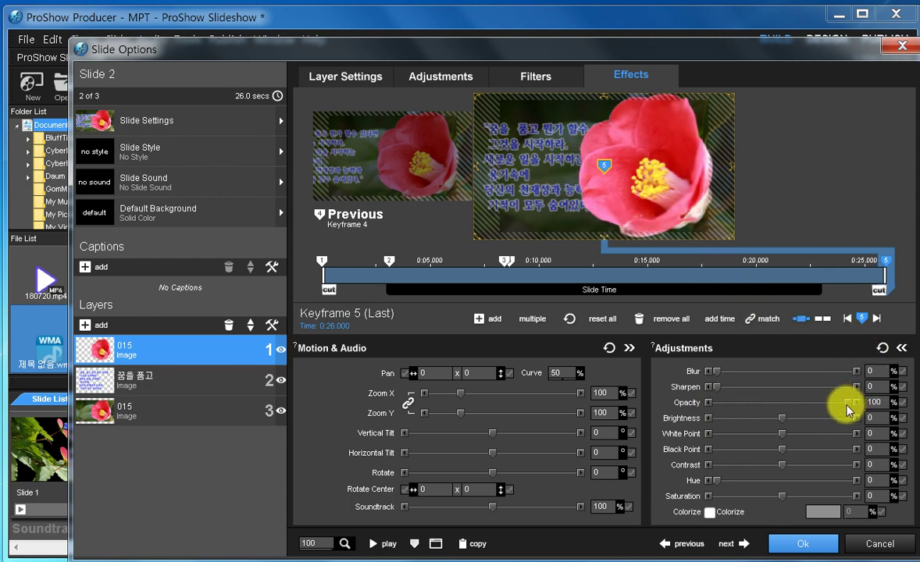
drag(851, 405, 677, 408)
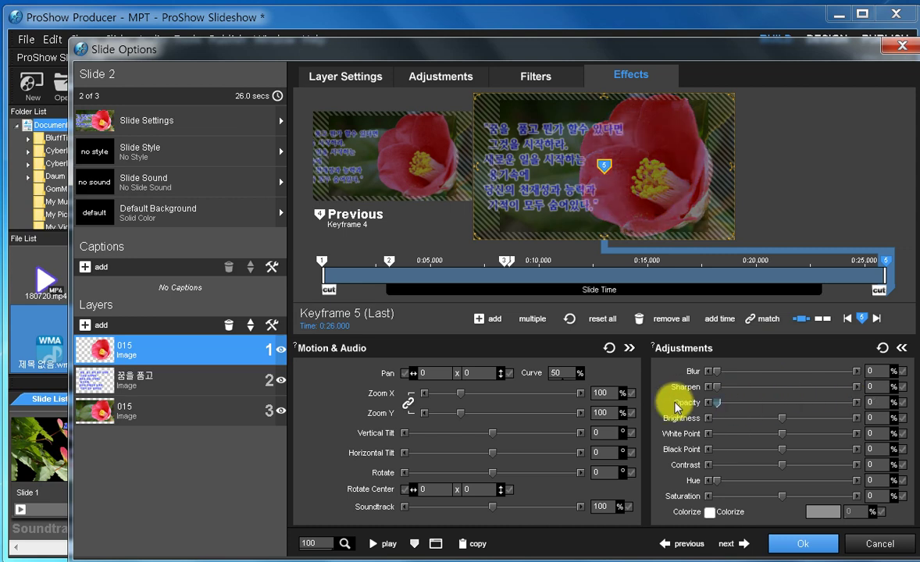
click(805, 544)
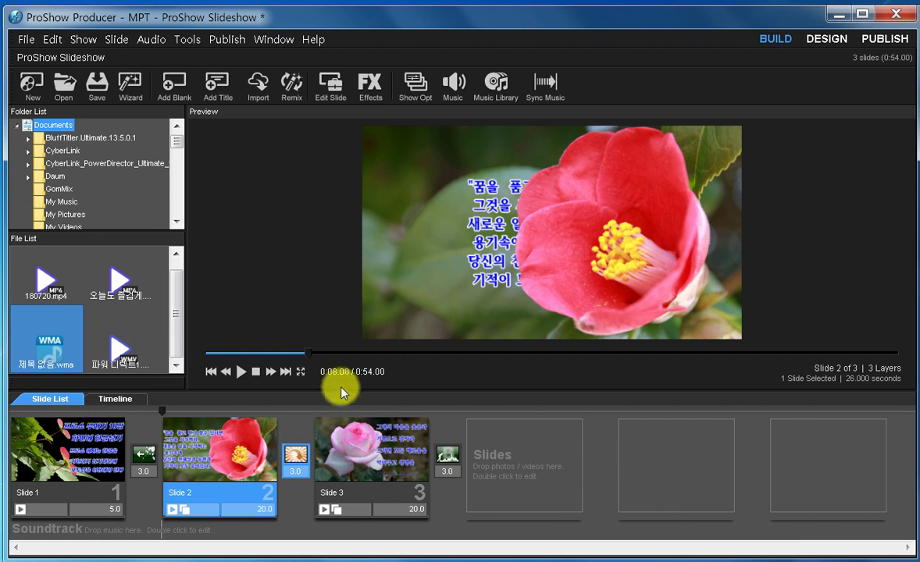
Step: Preview the text animation of slide 2 up to its end
click(276, 414)
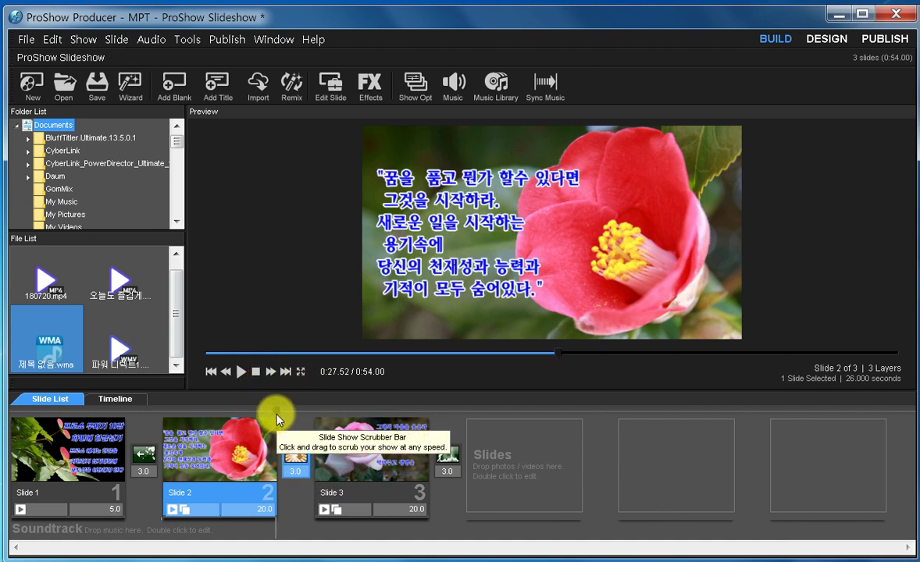
click(239, 372)
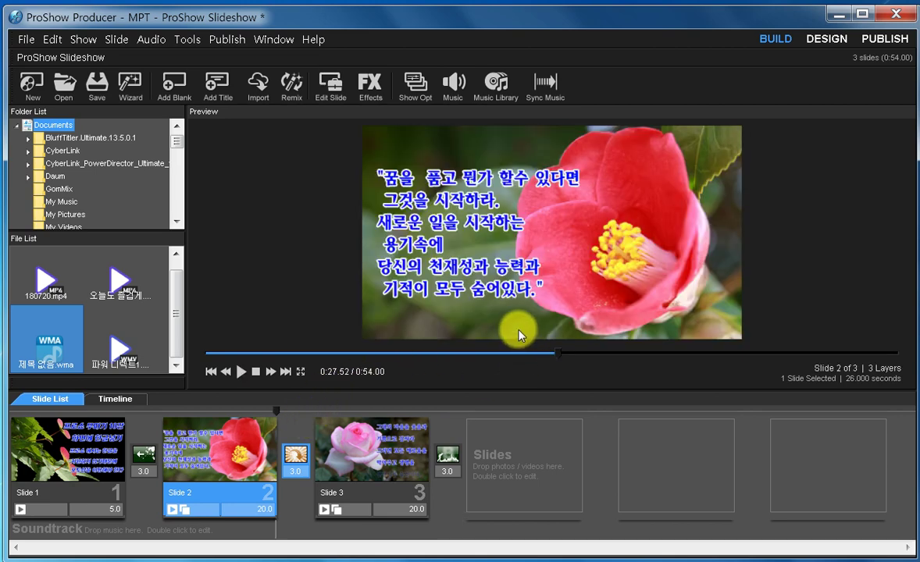
Step: Open the slide options for slide 3 and examine the text in layers IMG_9036 through IMG_90364 at keyframe 1
double_click(391, 461)
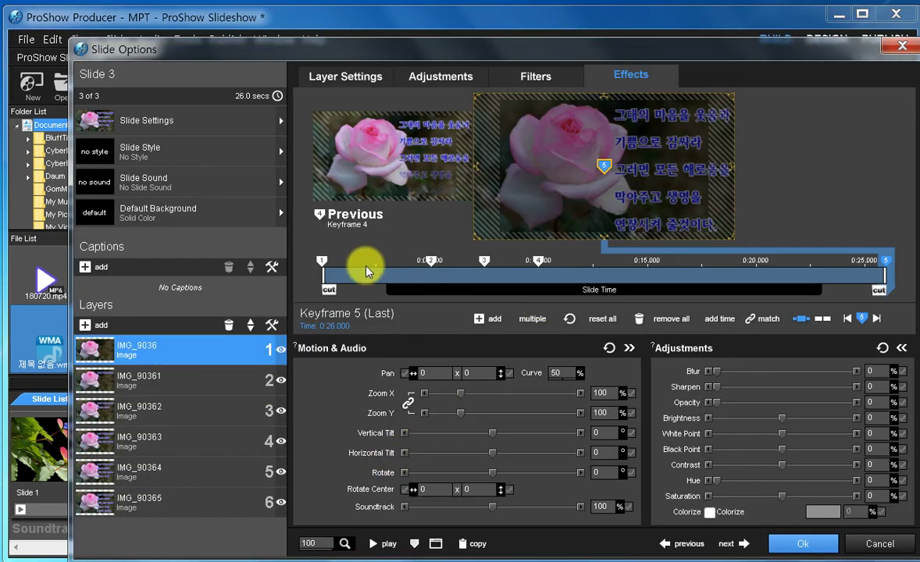
click(320, 260)
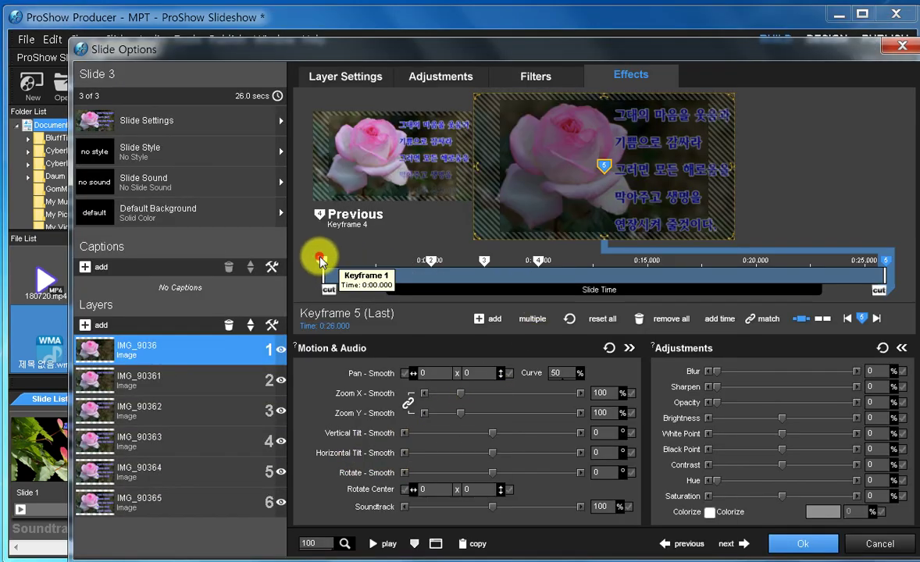
click(320, 260)
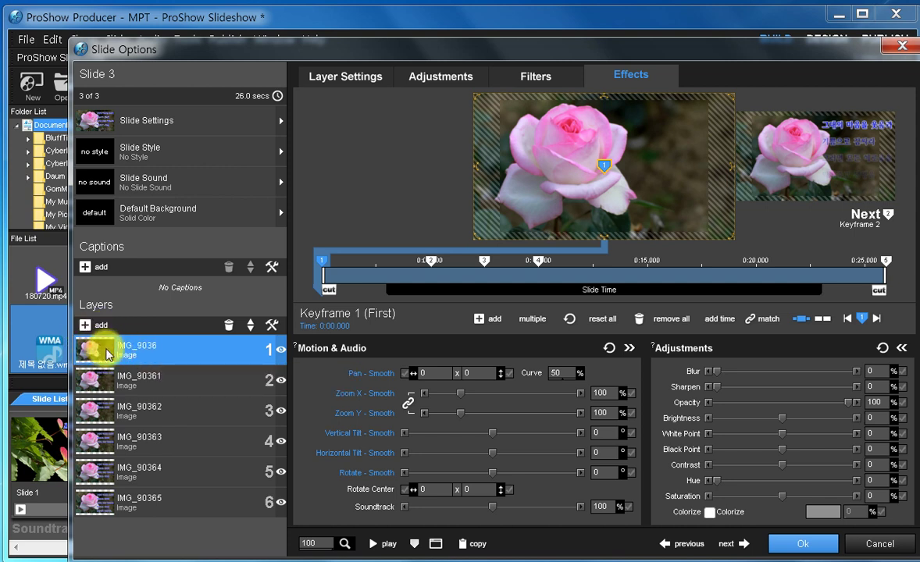
click(94, 380)
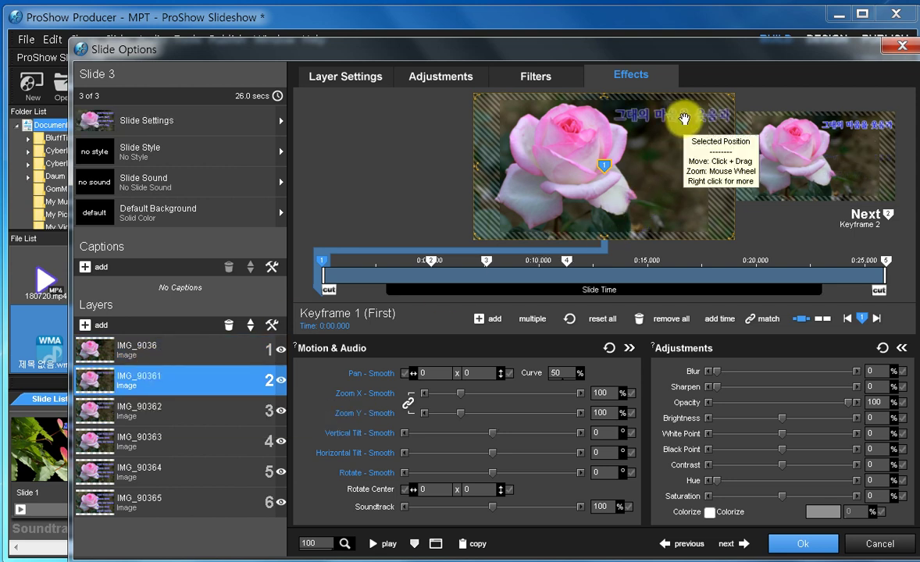
click(118, 419)
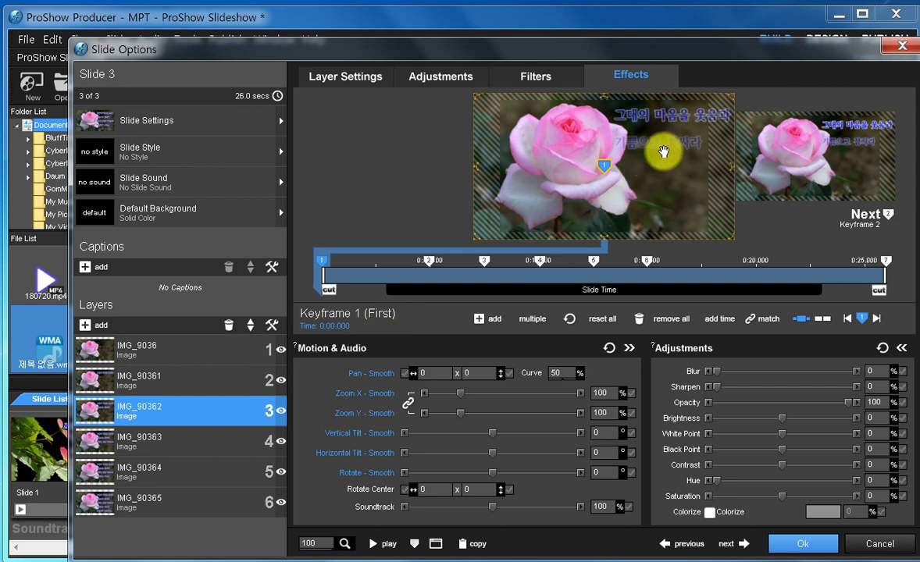
click(153, 447)
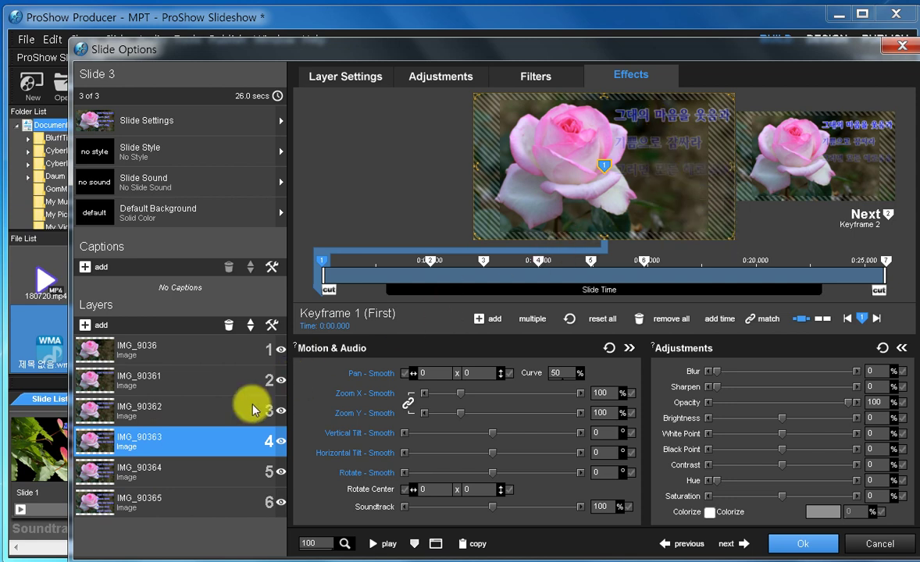
click(161, 477)
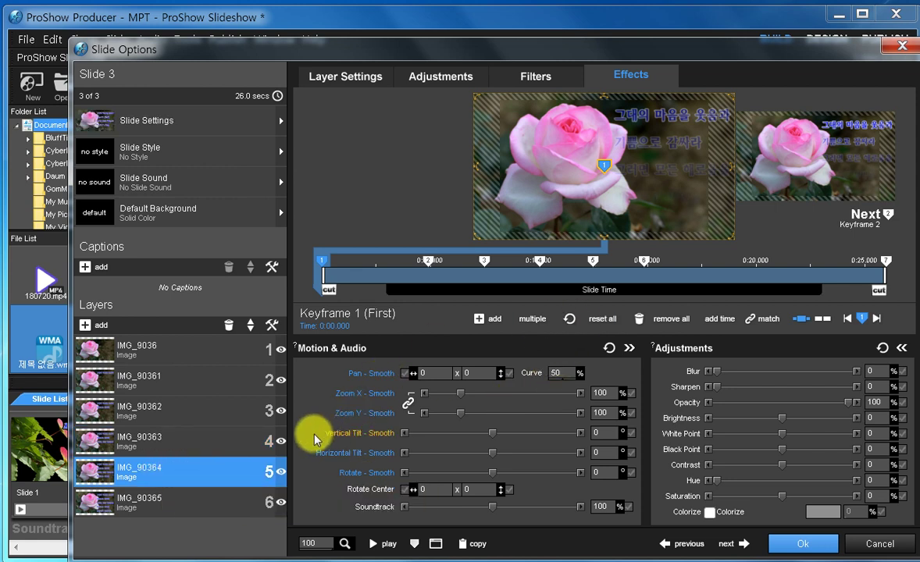
Step: Hide layers IMG_90361 through IMG_90364 while examining the text of layers IMG_90364 and IMG_90365
click(280, 442)
click(281, 410)
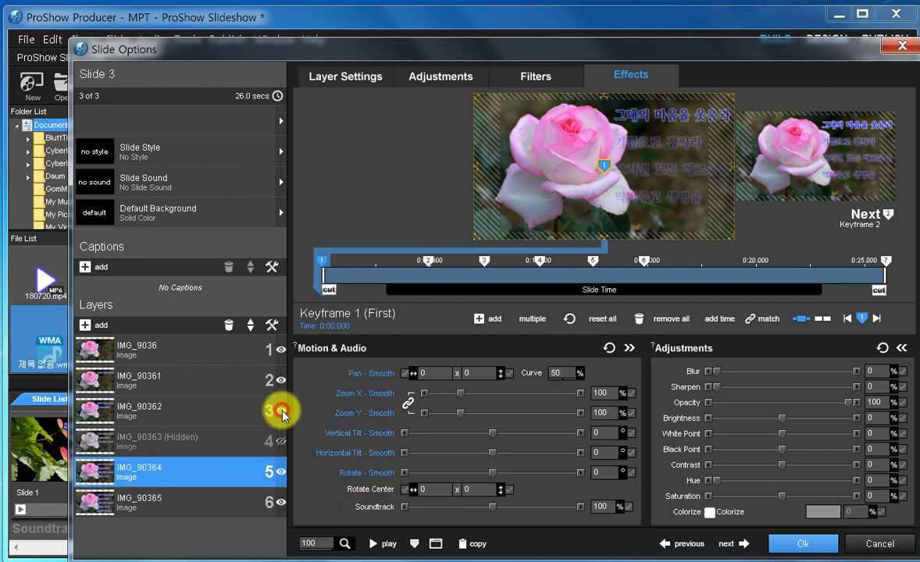
click(281, 380)
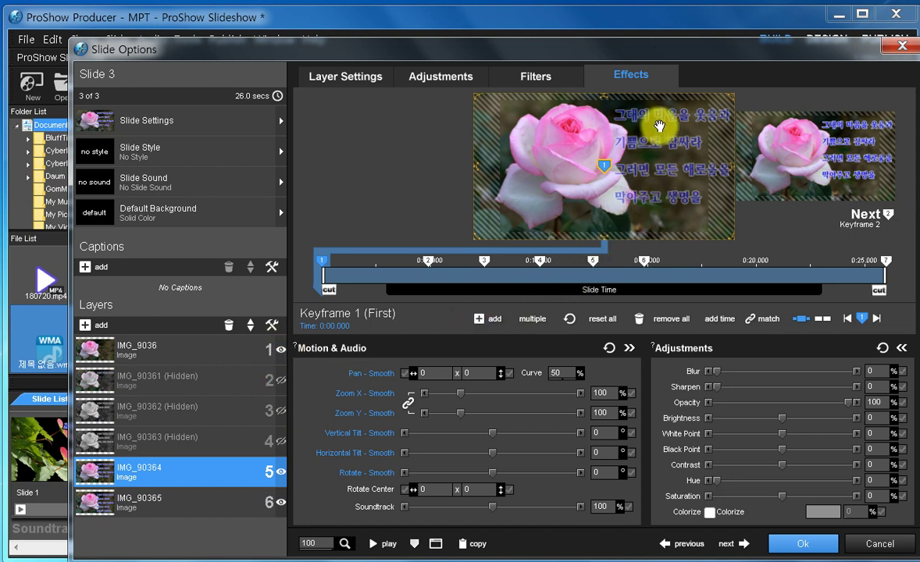
click(163, 500)
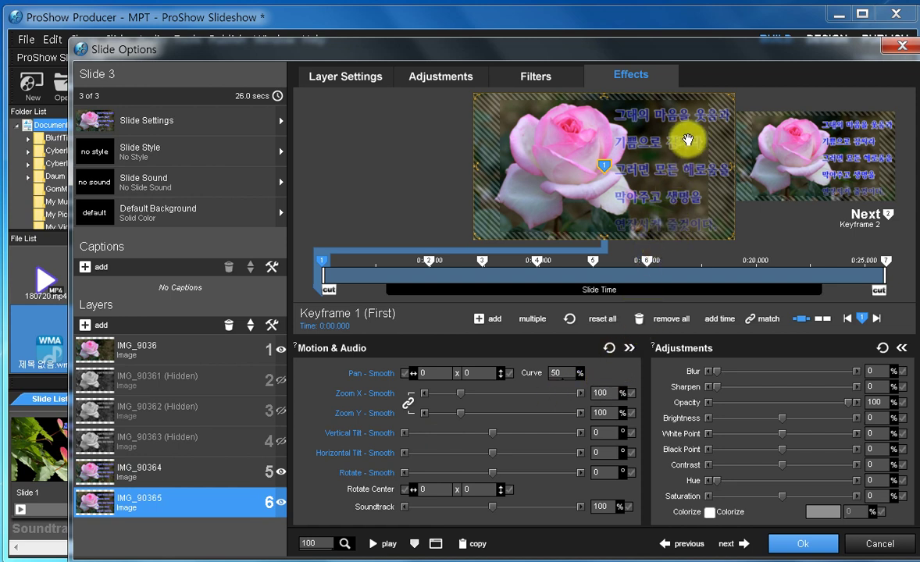
click(281, 473)
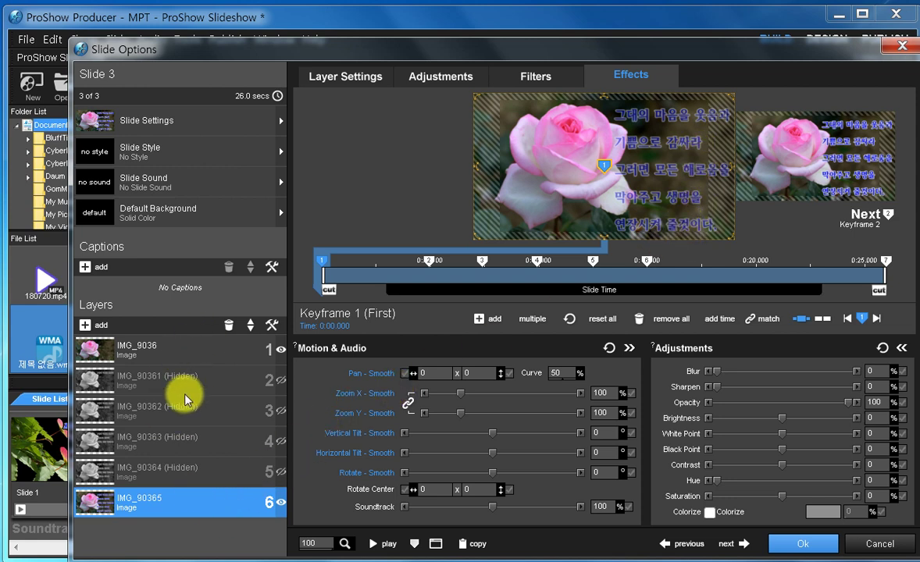
Step: Make the hidden layers IMG_90361 through IMG_90364 visible again
click(281, 473)
click(281, 442)
click(281, 411)
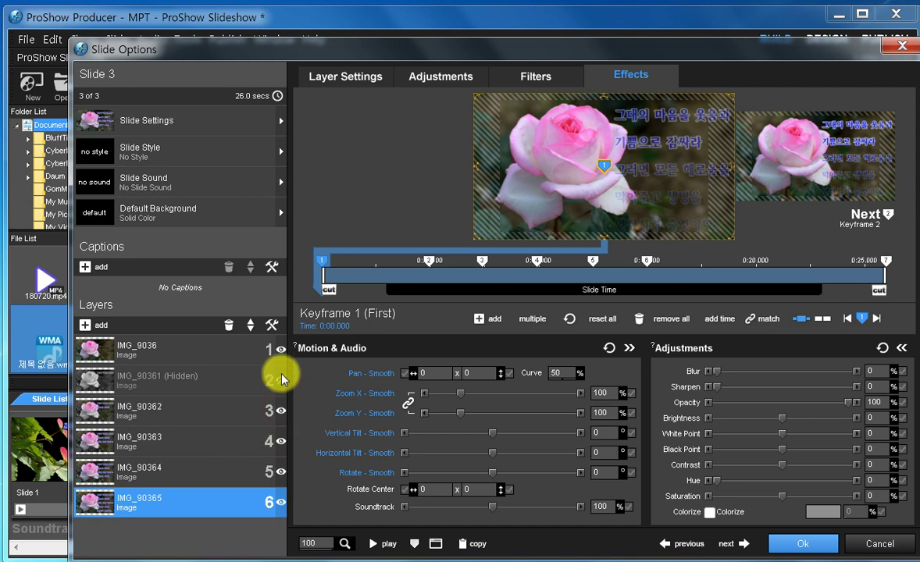
click(281, 379)
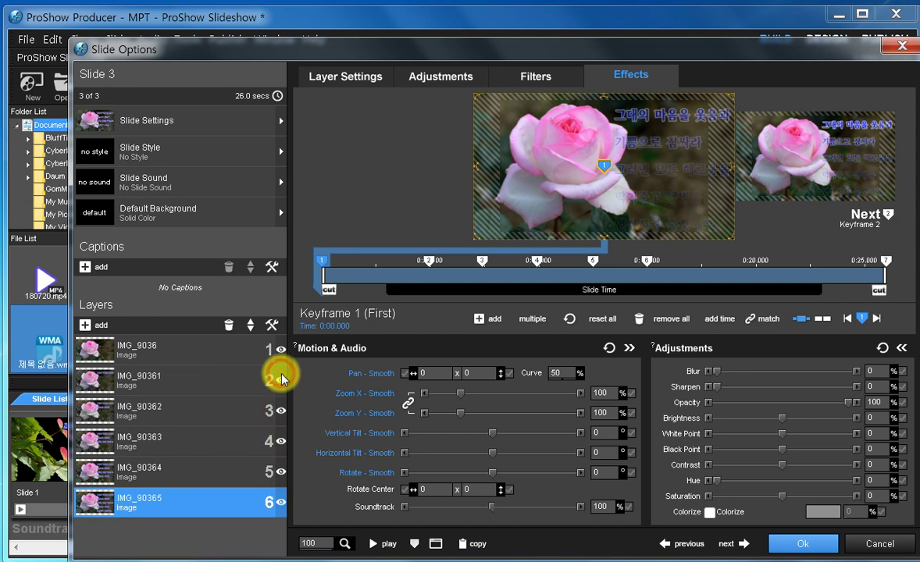
Step: Compare the first-keyframe opacity of layers IMG_9036, IMG_90361 and IMG_90362
click(144, 349)
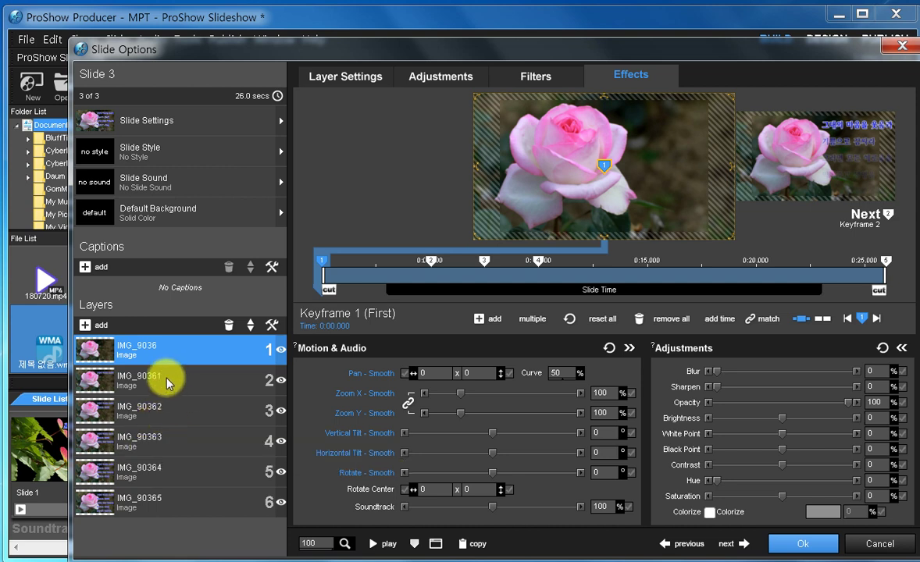
click(211, 384)
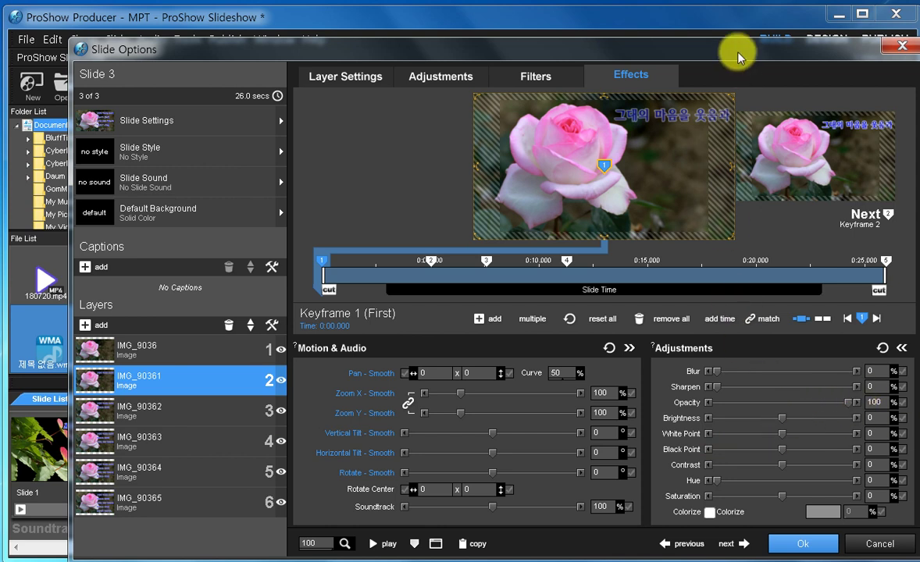
click(161, 349)
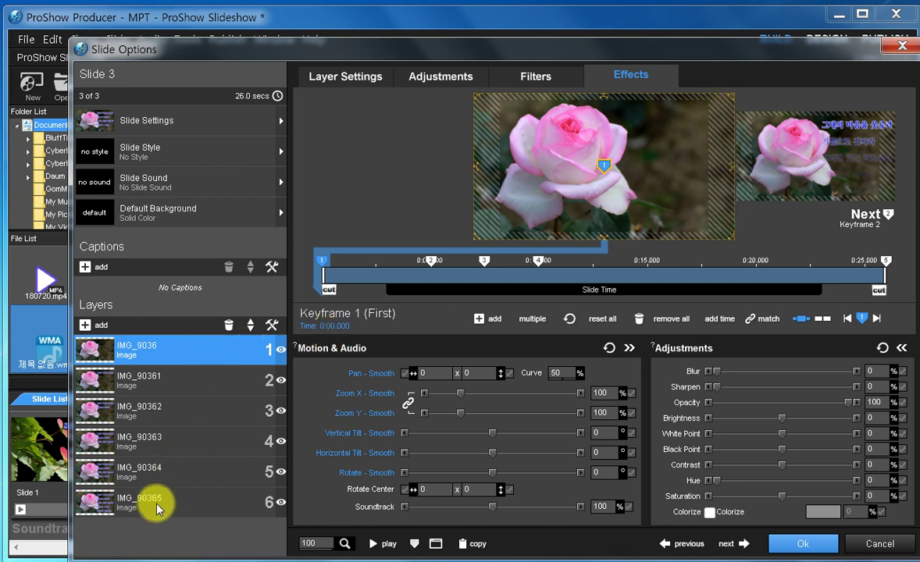
click(214, 420)
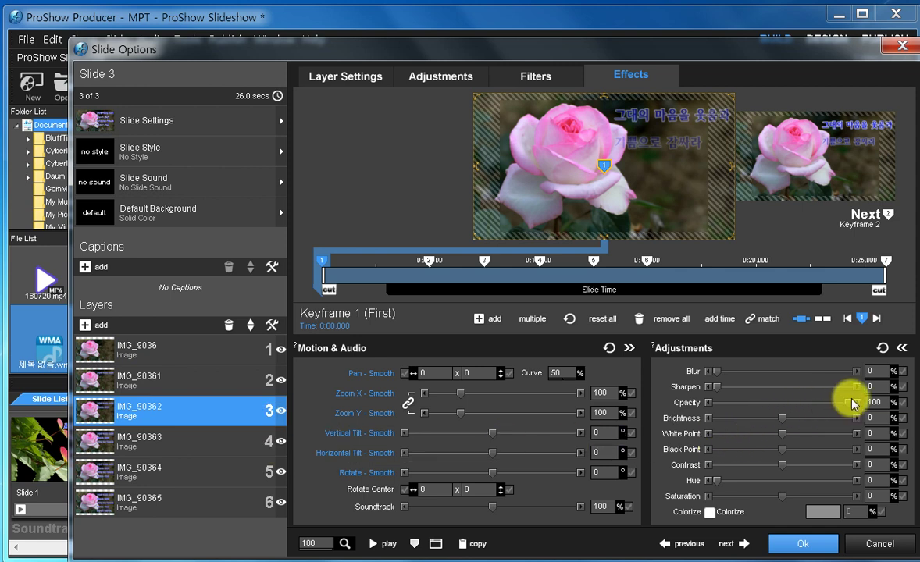
Step: Examine how the text appears across keyframes 1 to 4 of layer IMG_9036
click(199, 355)
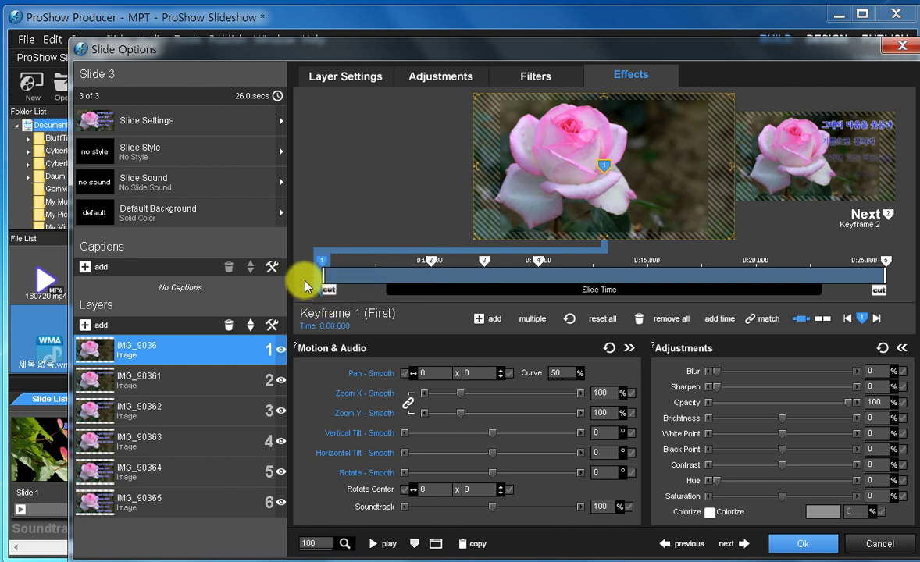
click(327, 267)
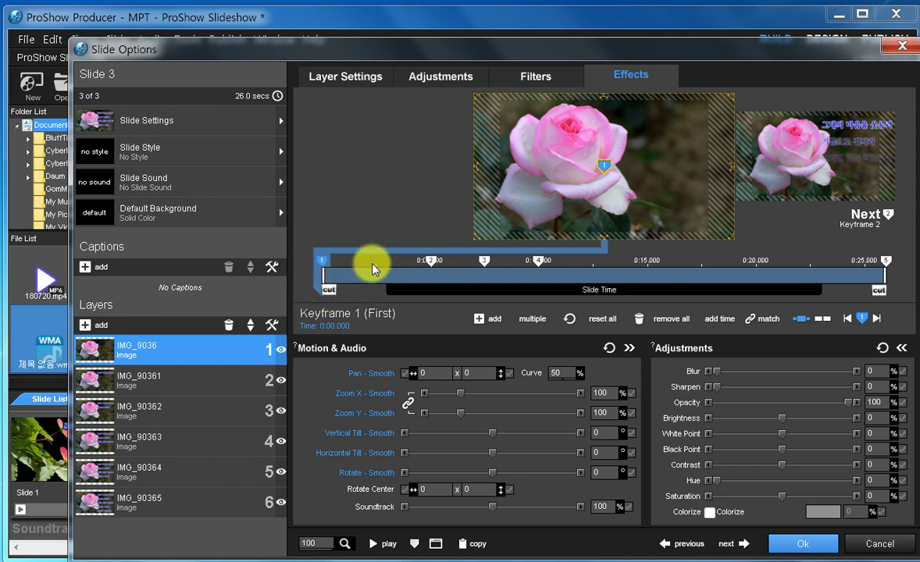
click(431, 262)
click(485, 262)
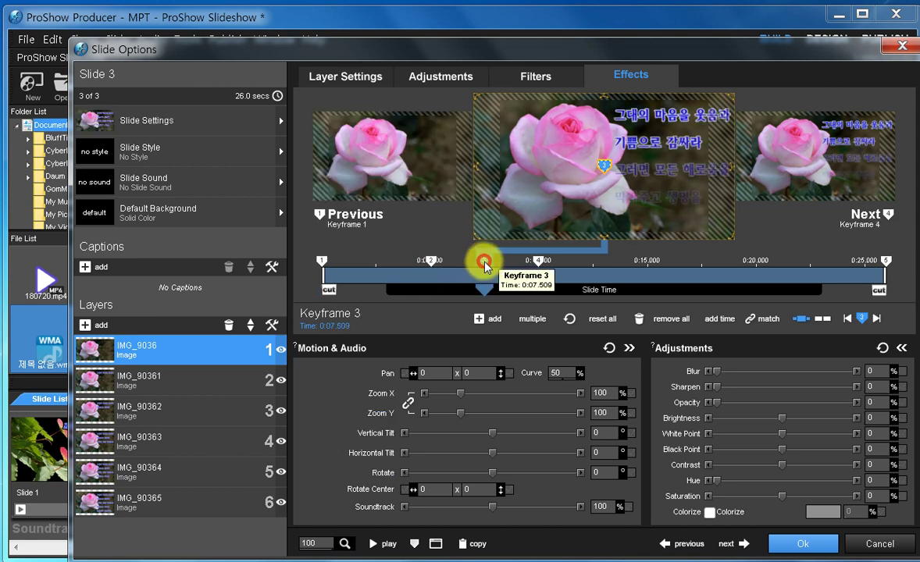
click(539, 261)
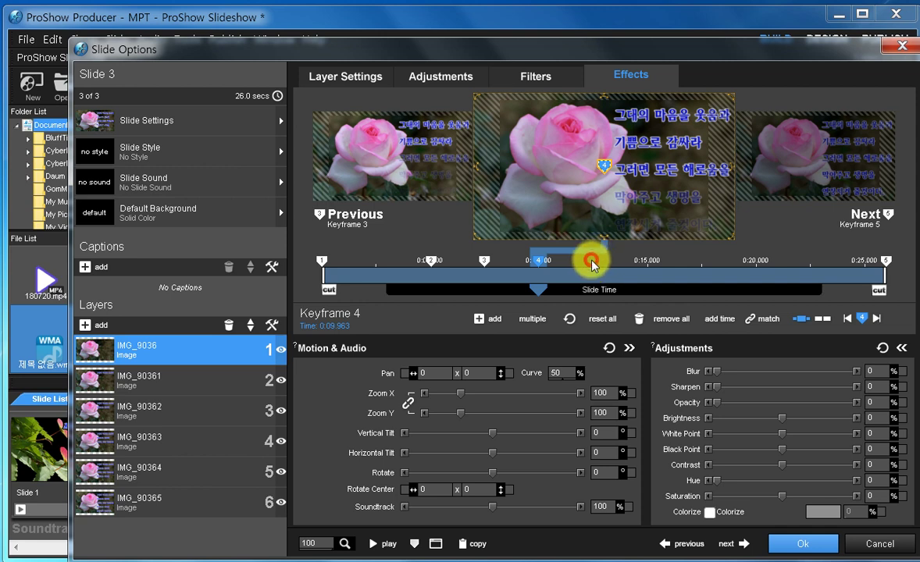
Step: Add two keyframes to layer IMG_9036, at about 12.5 seconds and about 15 seconds
click(591, 264)
double_click(593, 266)
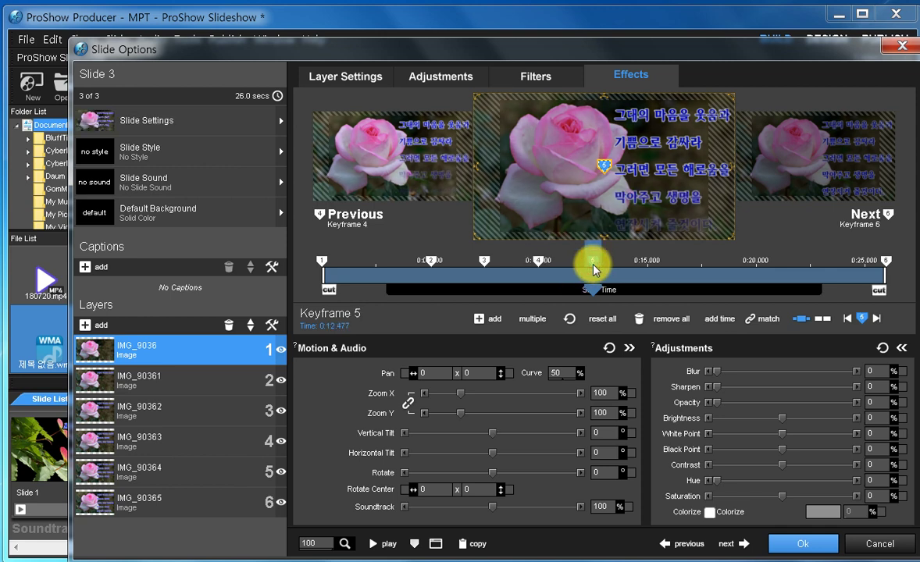
double_click(647, 264)
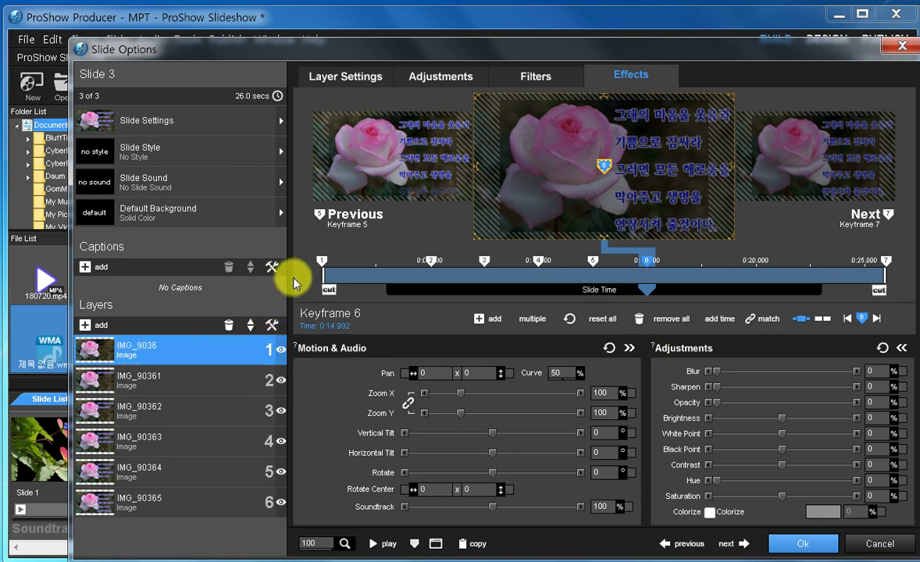
Step: Compare the opacity and displayed text of layers IMG_9036 and IMG_90361 at keyframes 1 and 2
click(320, 260)
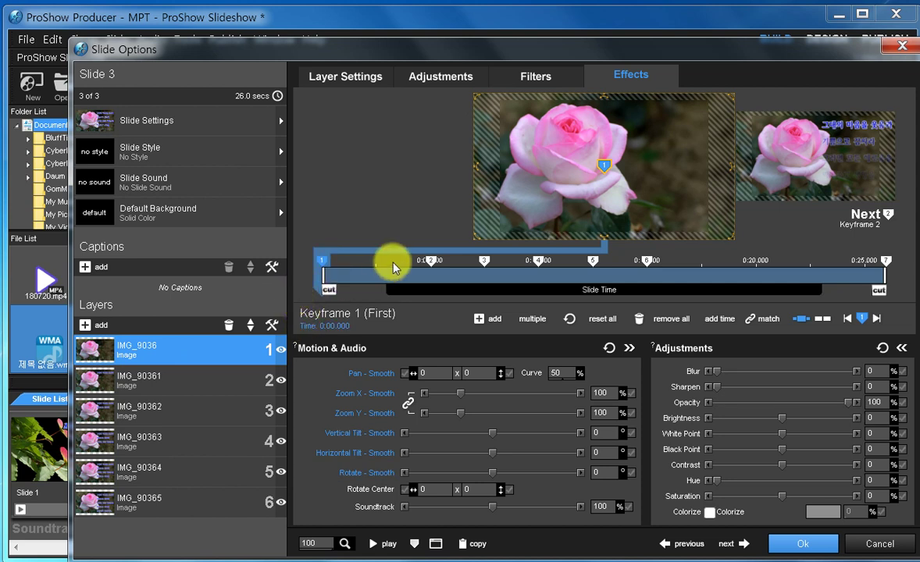
click(434, 260)
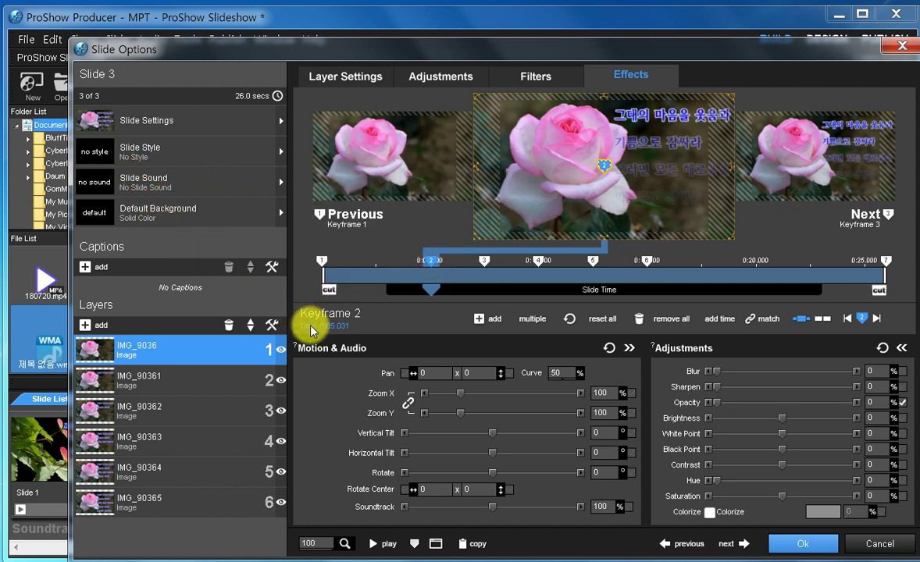
mouse_move(719, 406)
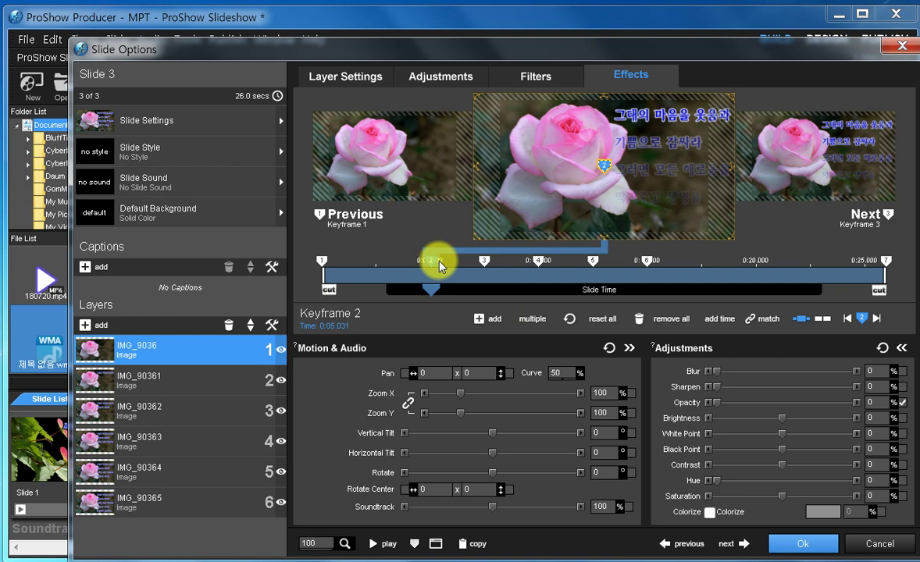
click(152, 383)
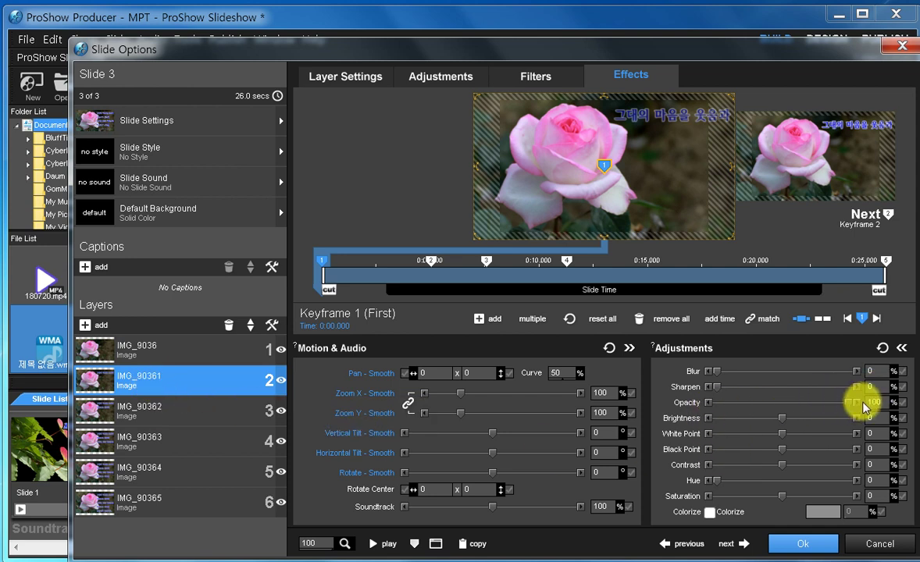
click(431, 263)
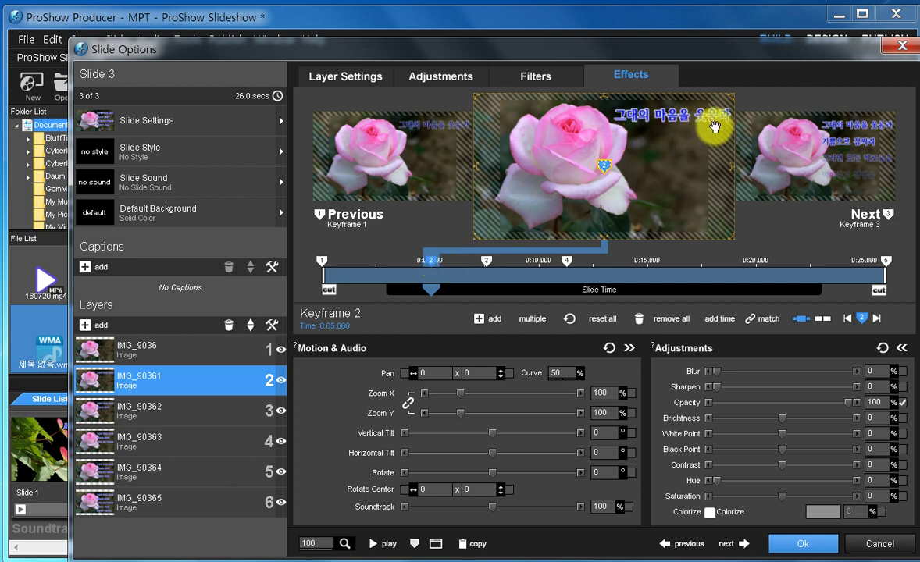
click(414, 176)
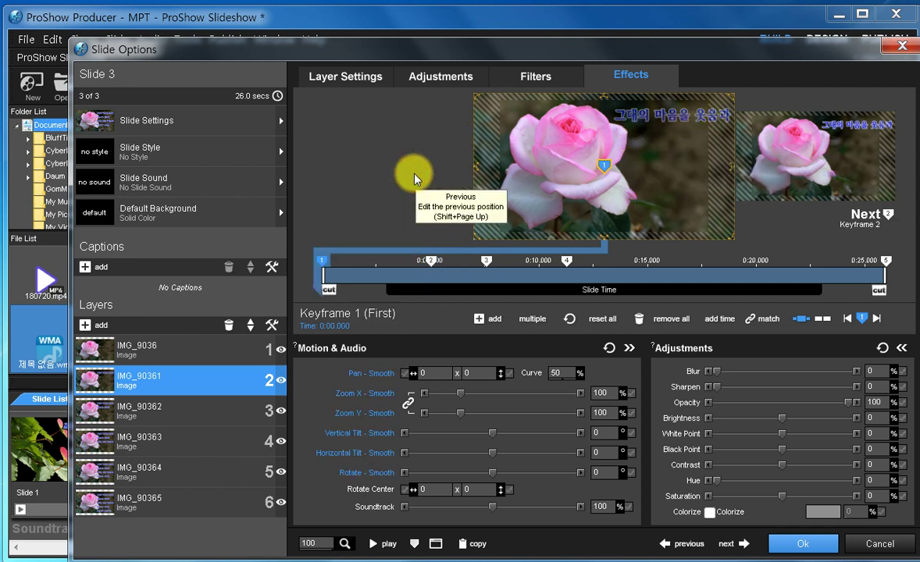
click(326, 263)
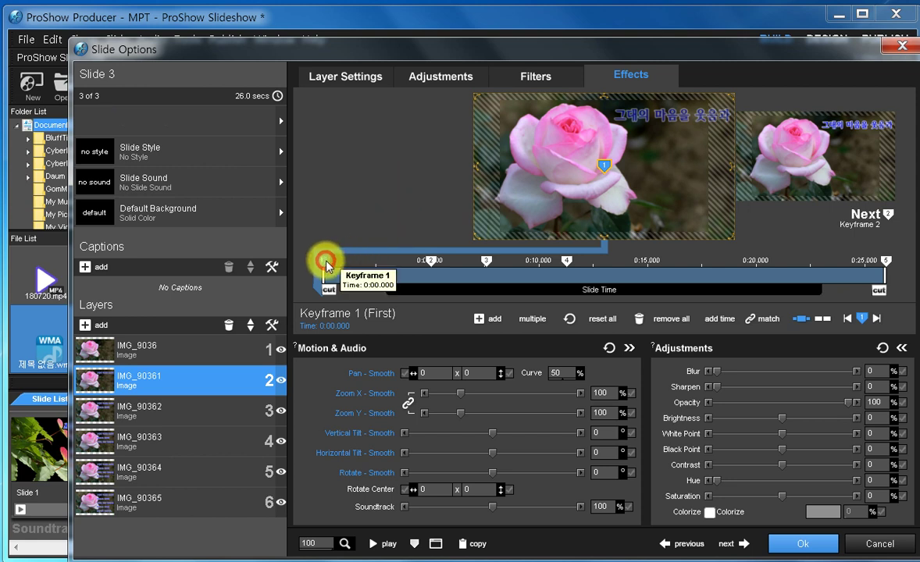
click(170, 354)
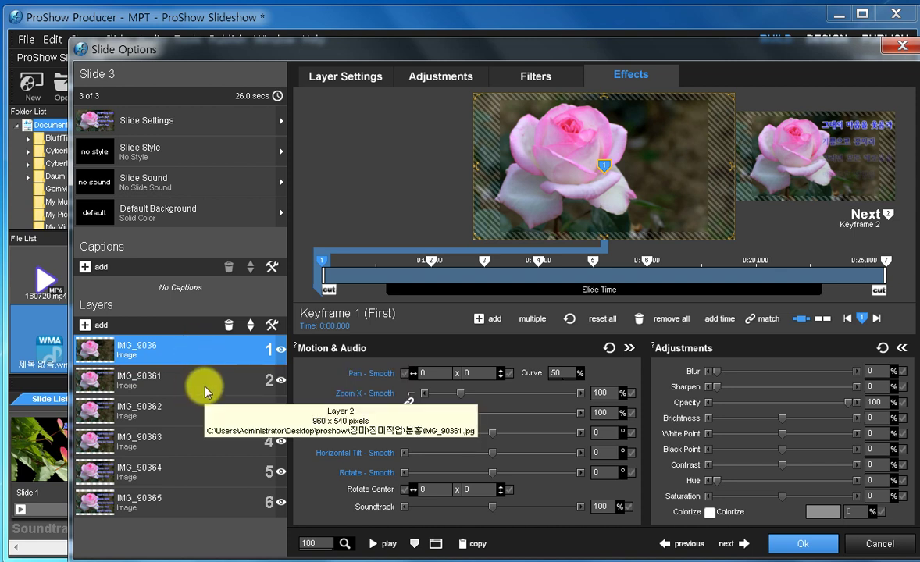
click(203, 383)
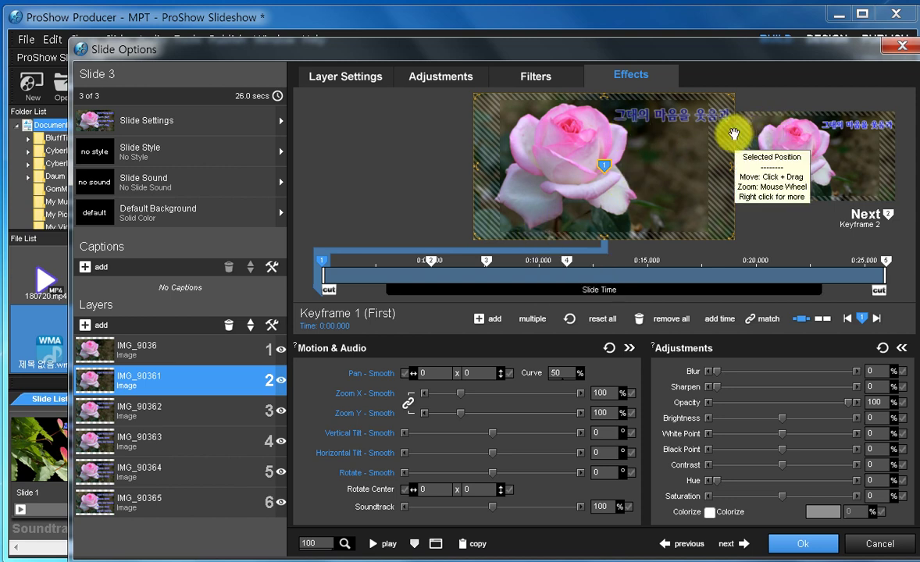
click(430, 261)
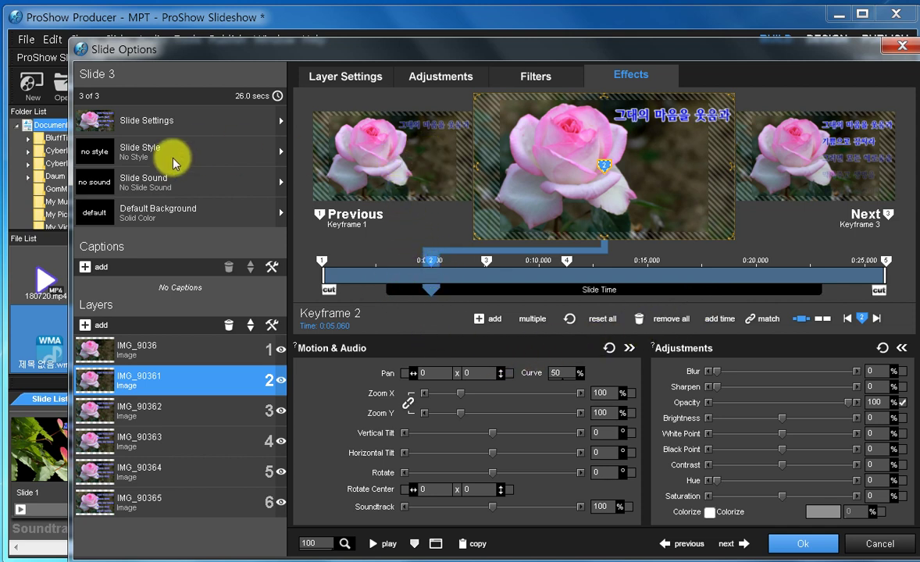
Step: Compare the keyframe 2 opacity and displayed text of layers IMG_9036, IMG_90361 and IMG_90362
click(165, 351)
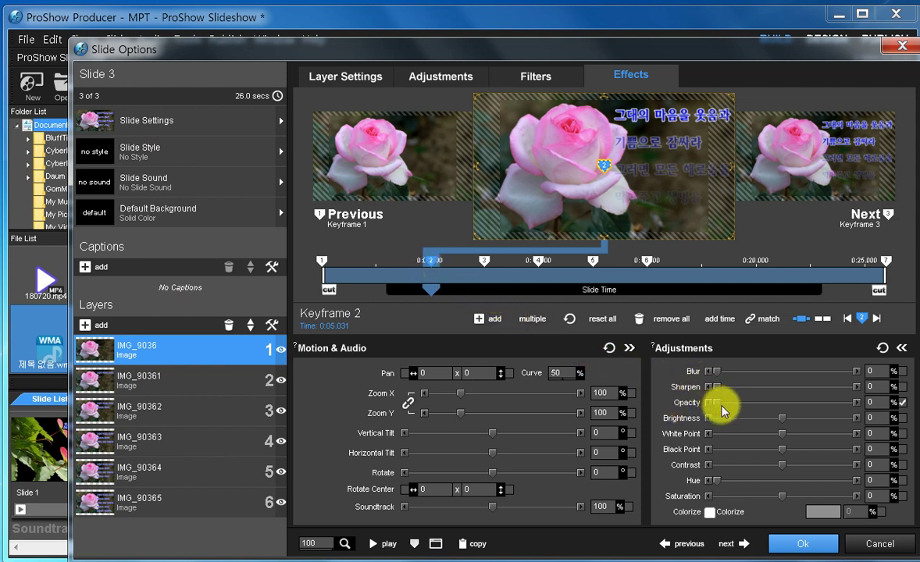
mouse_move(717, 407)
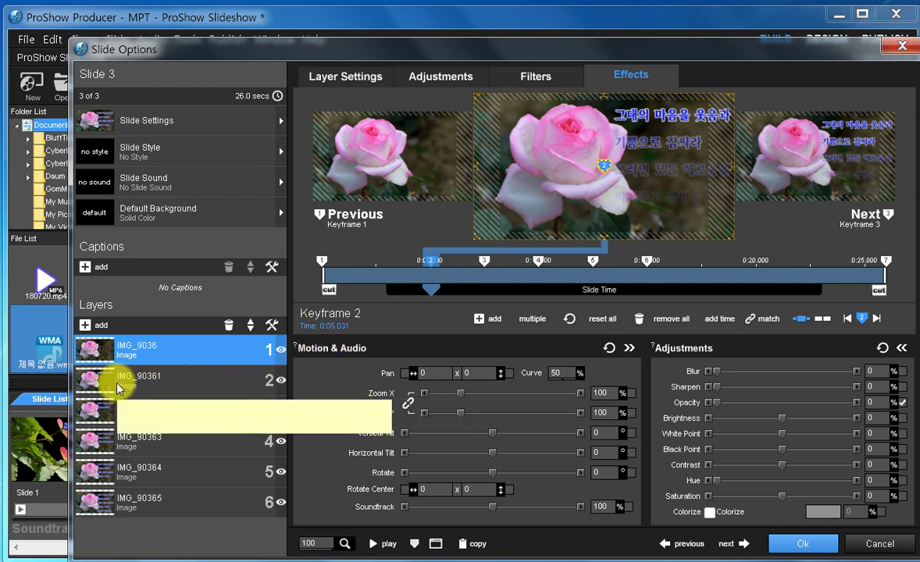
click(176, 382)
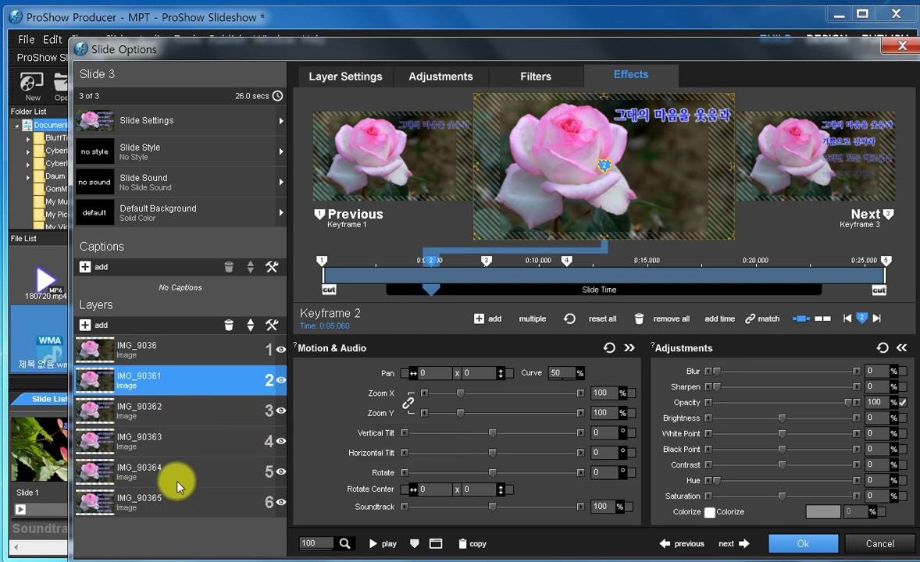
click(181, 419)
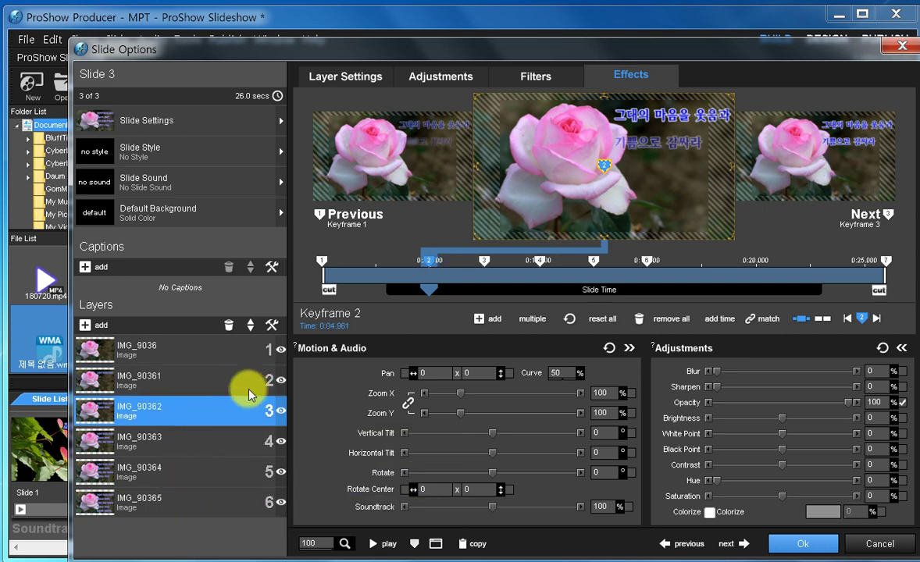
click(180, 379)
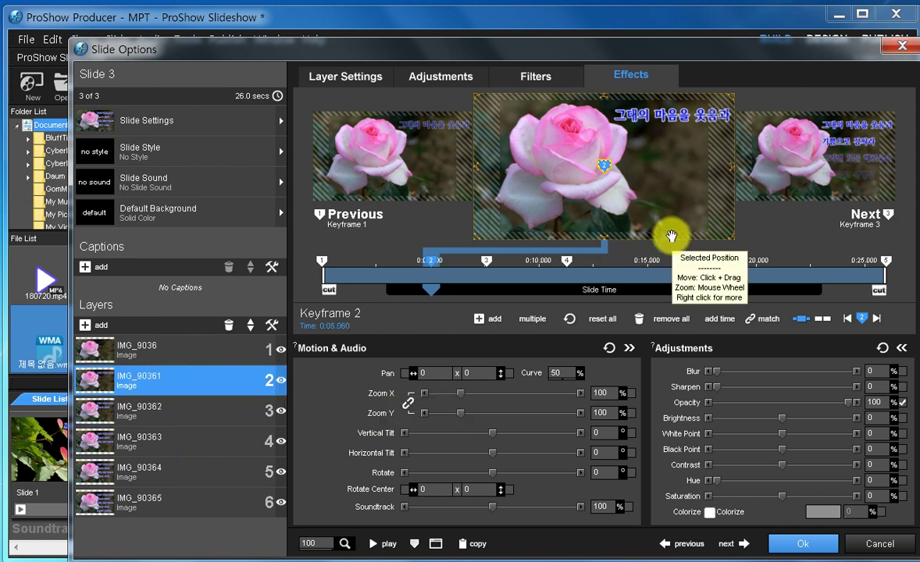
Step: Try 100% opacity on keyframe 3 of layer IMG_90361, and return it to 0%
click(487, 263)
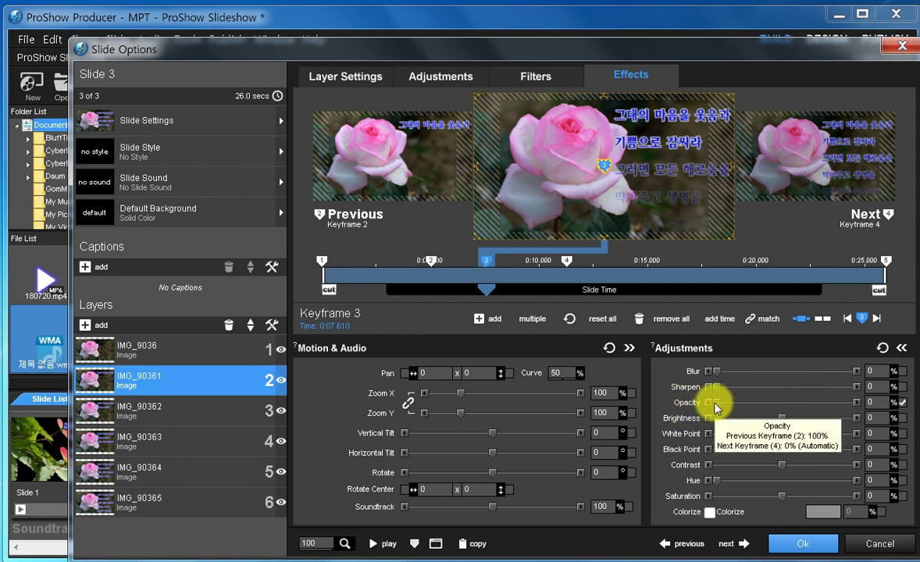
drag(714, 404, 857, 409)
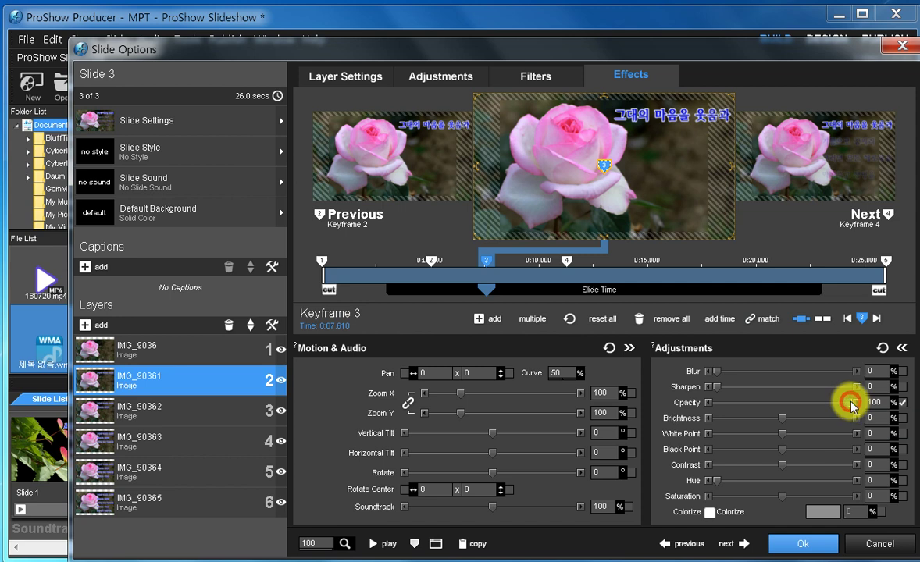
drag(850, 403, 679, 403)
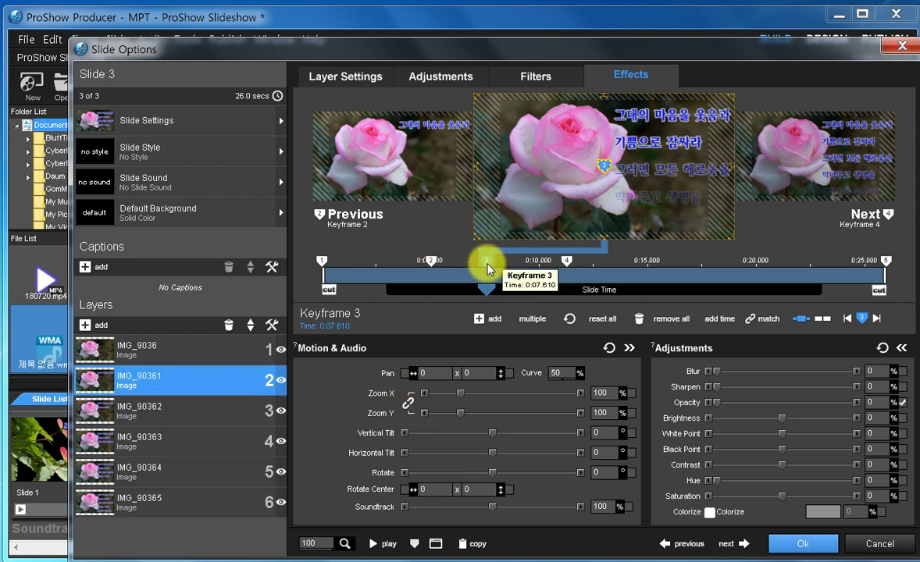
Step: Compare the opacity and text at keyframes 3 and 4 across layers IMG_90362, IMG_90363, IMG_9036 and IMG_90361
click(181, 409)
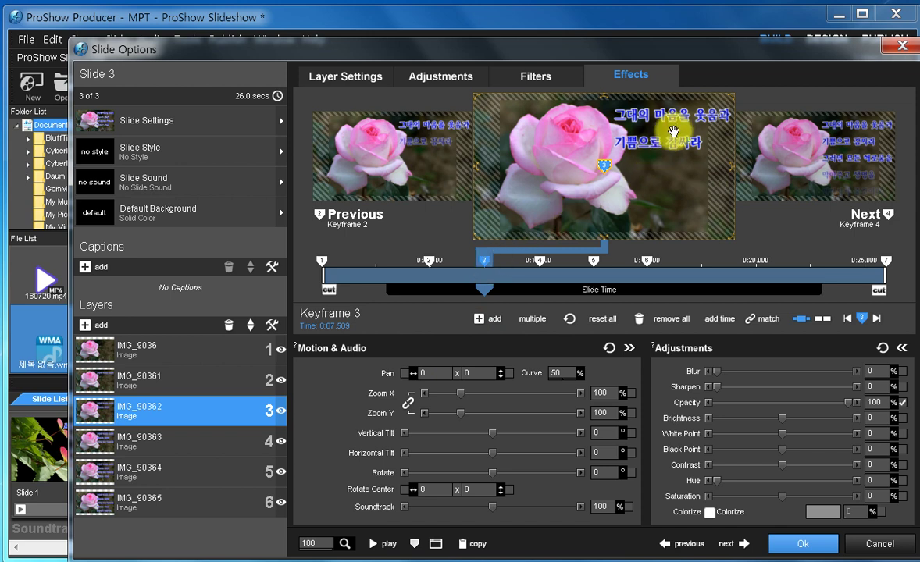
click(539, 266)
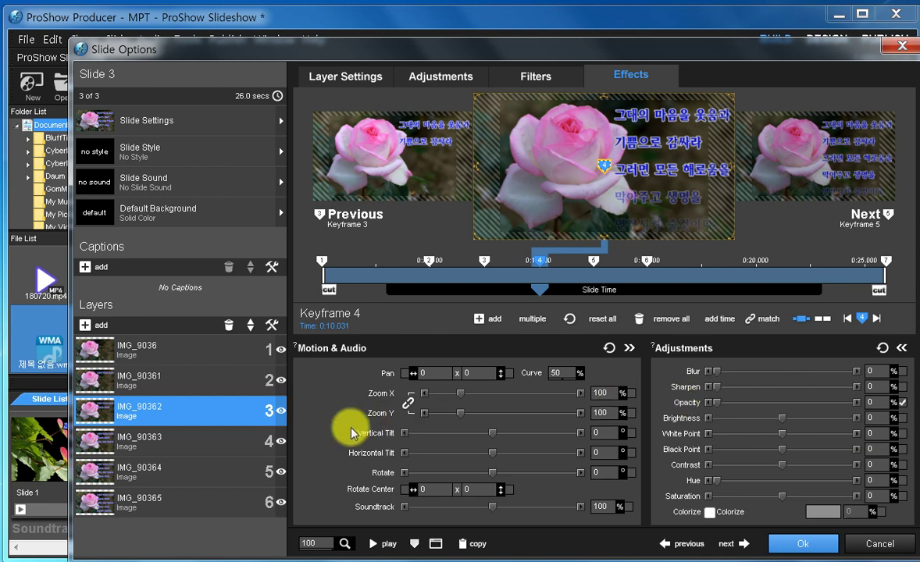
click(233, 443)
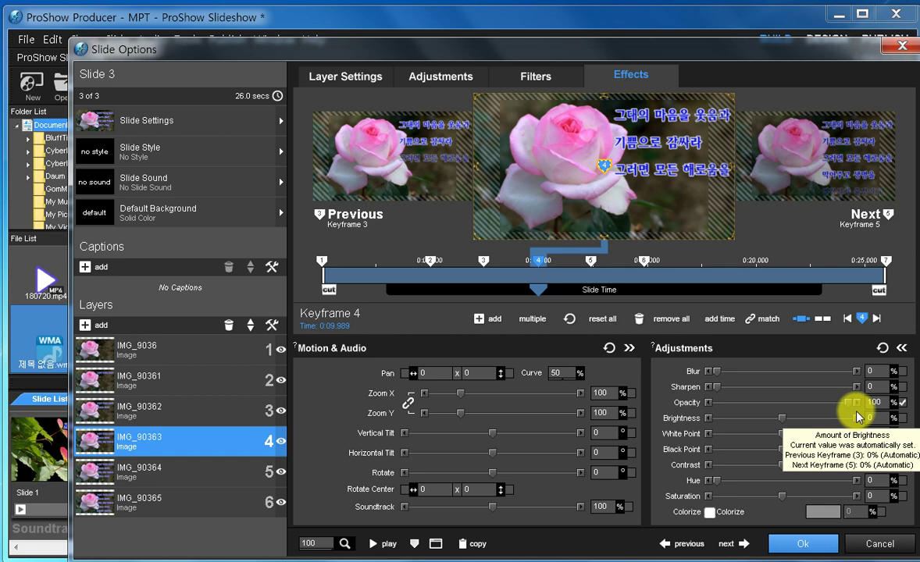
click(219, 356)
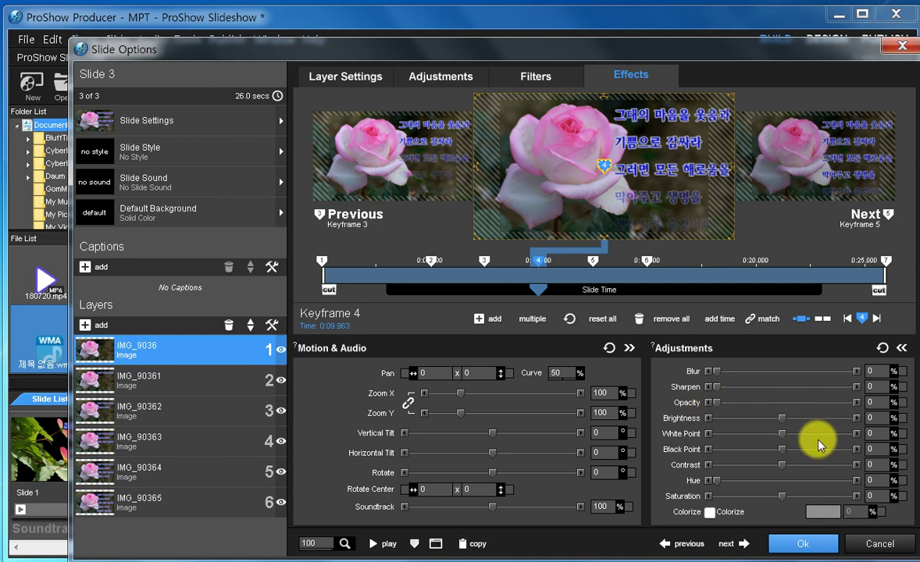
click(175, 386)
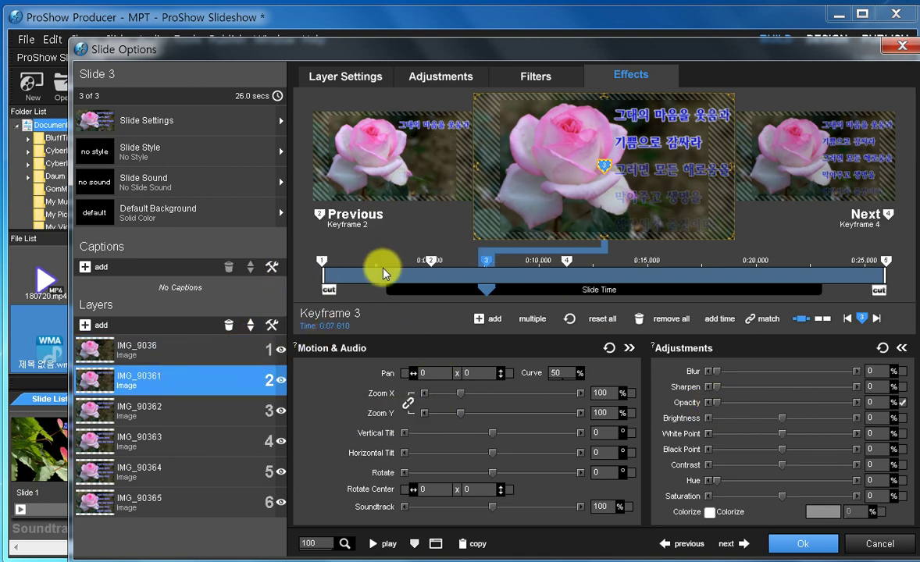
Step: Try lower opacity values of 90% and 80% on the first keyframe of layer IMG_90361, and return it to 100%
click(327, 265)
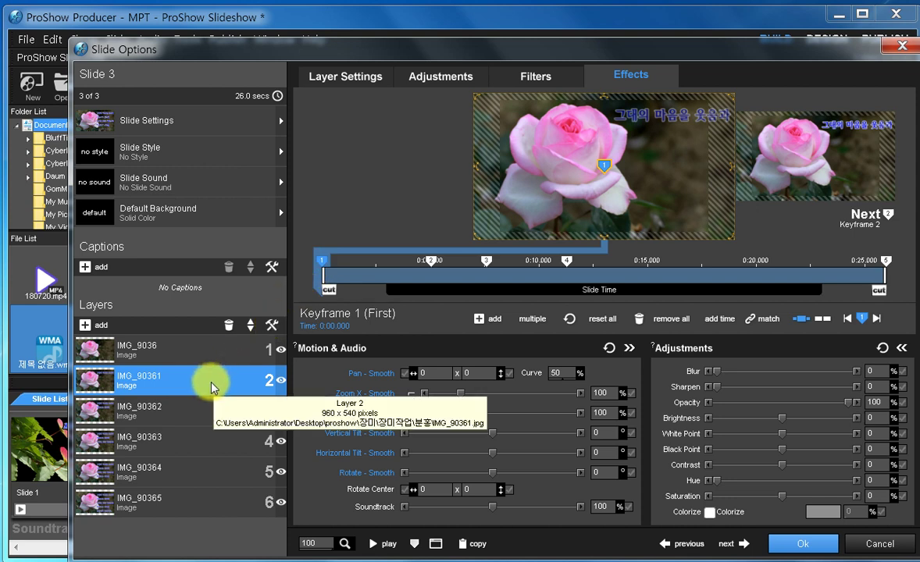
click(852, 401)
mouse_move(852, 404)
mouse_down()
mouse_move(699, 406)
mouse_move(862, 407)
mouse_up()
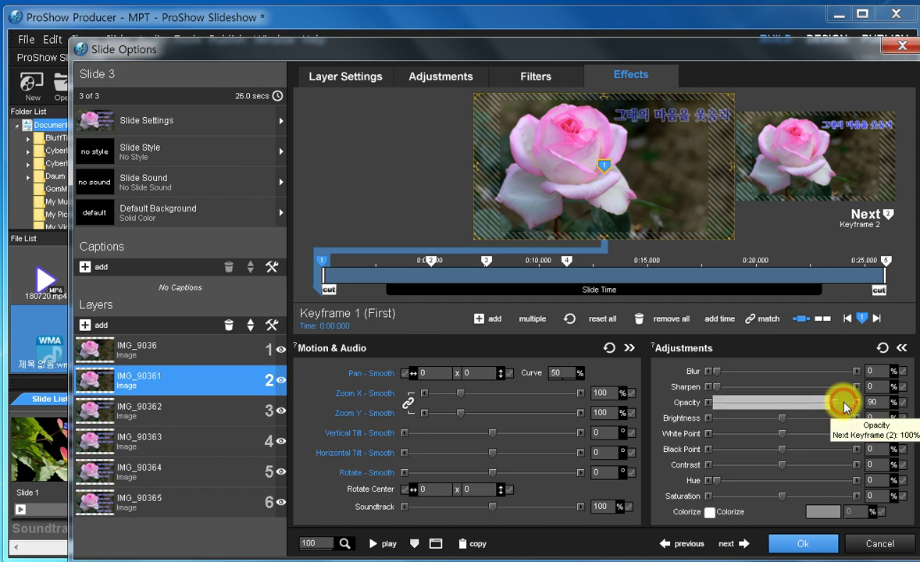
click(845, 404)
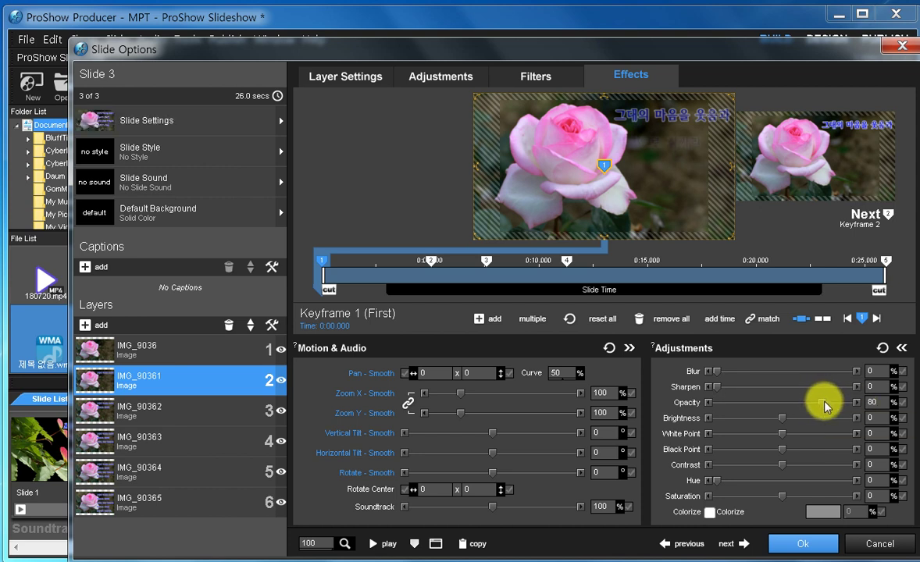
click(837, 404)
drag(839, 403, 863, 404)
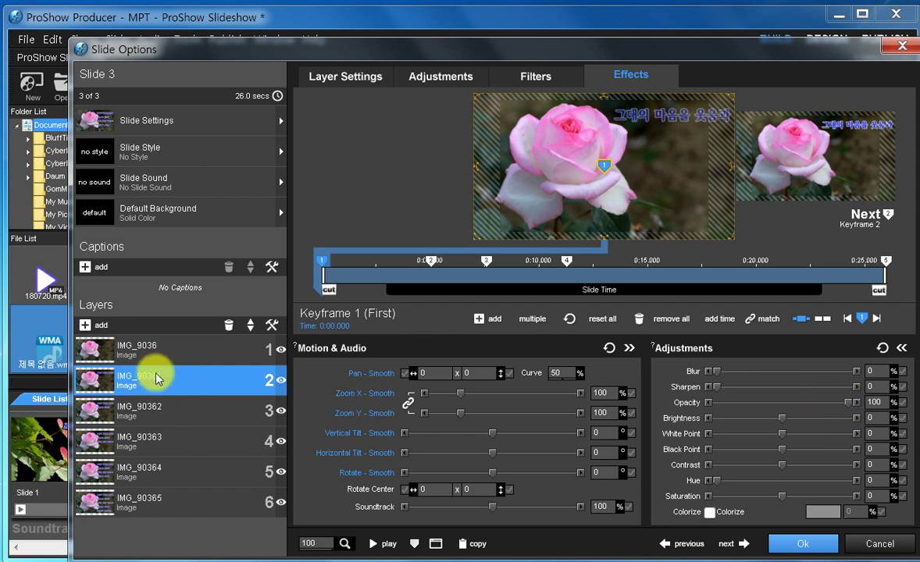
Step: Review the opacity and text of layers IMG_9036, IMG_90361 and IMG_90362 across their first three keyframes
click(159, 347)
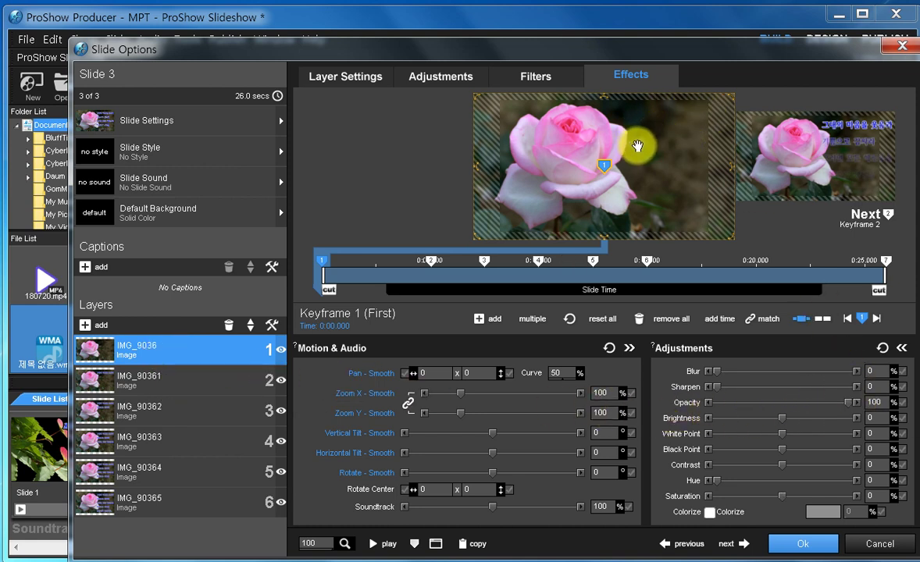
click(431, 261)
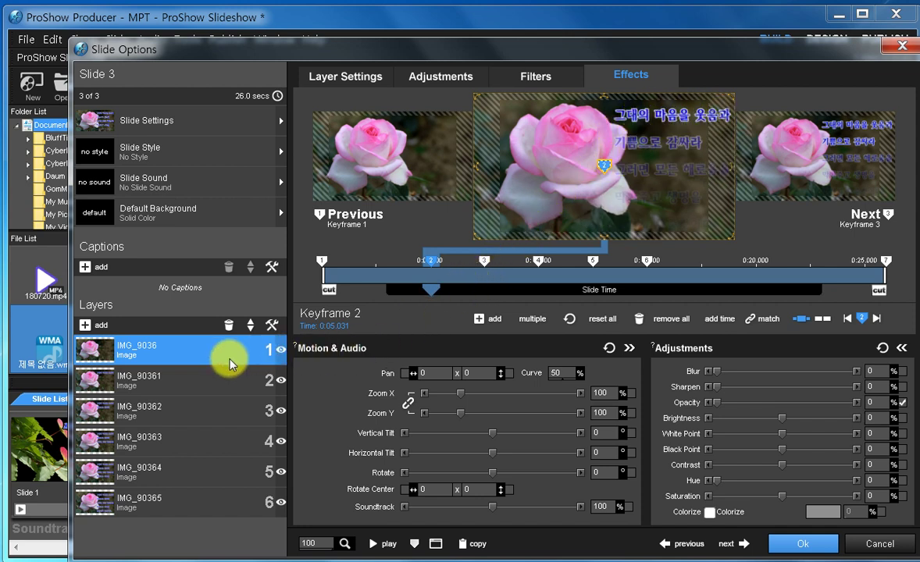
click(486, 264)
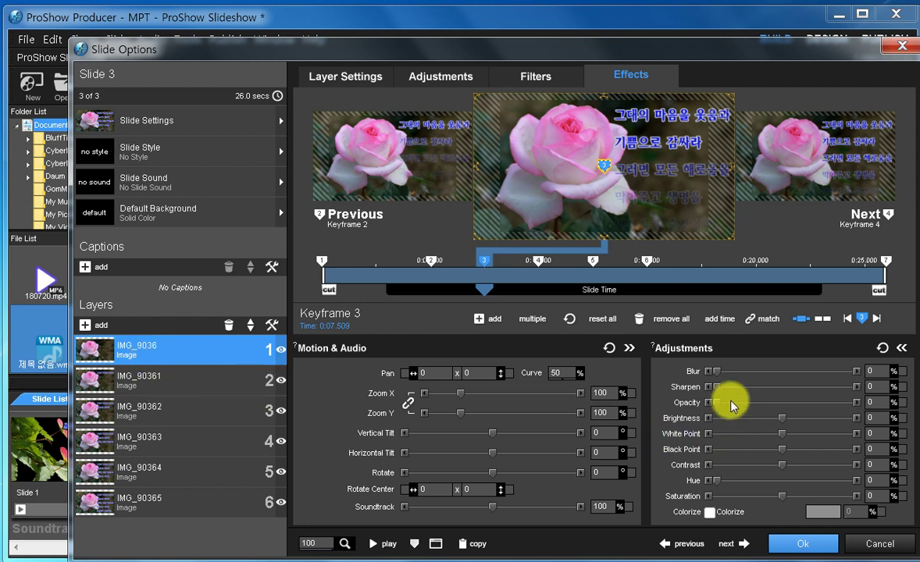
click(169, 382)
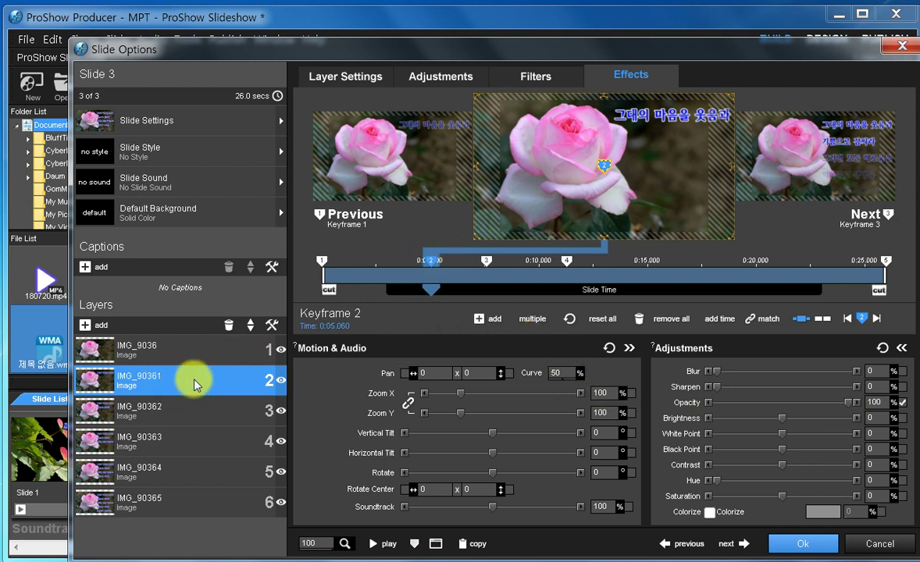
click(487, 265)
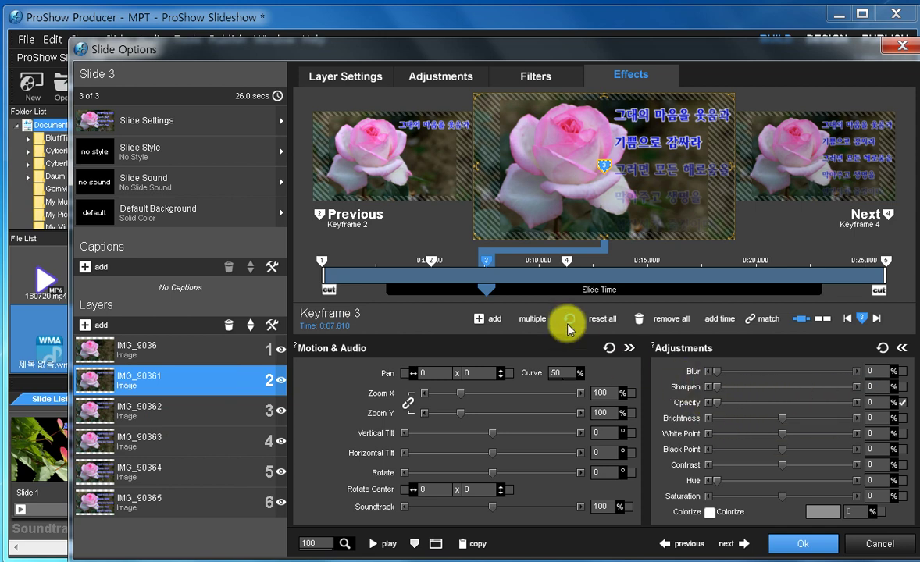
click(182, 416)
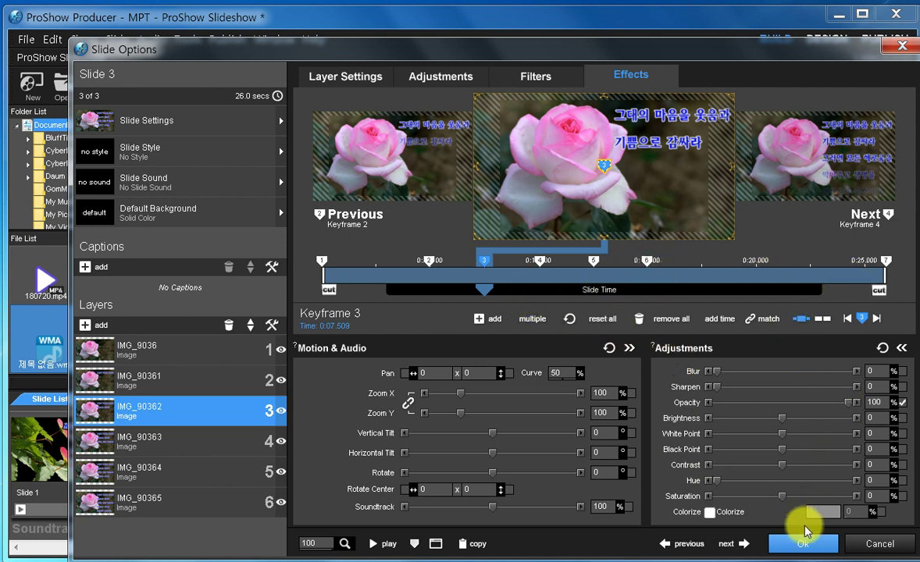
Step: Apply the options of slide 3 and preview the first lines of its text animation
click(798, 548)
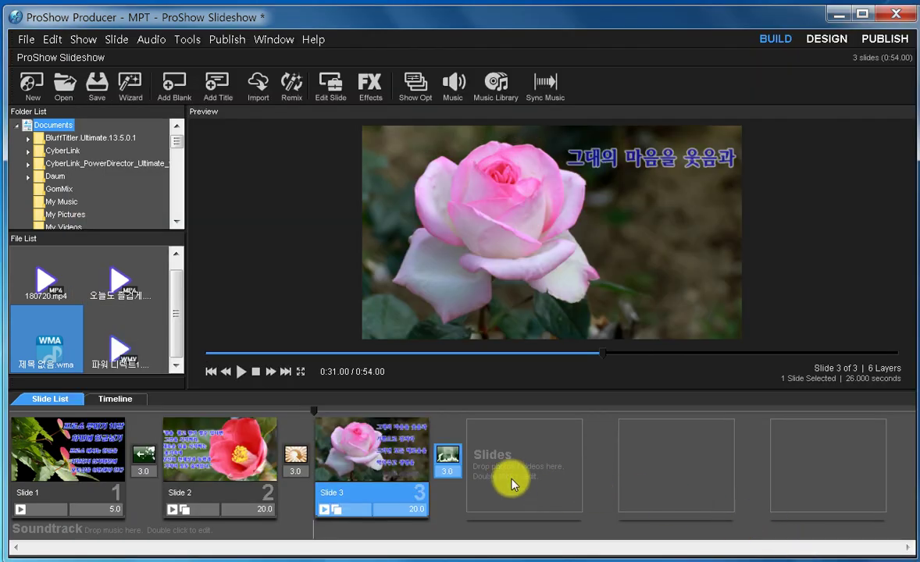
click(242, 377)
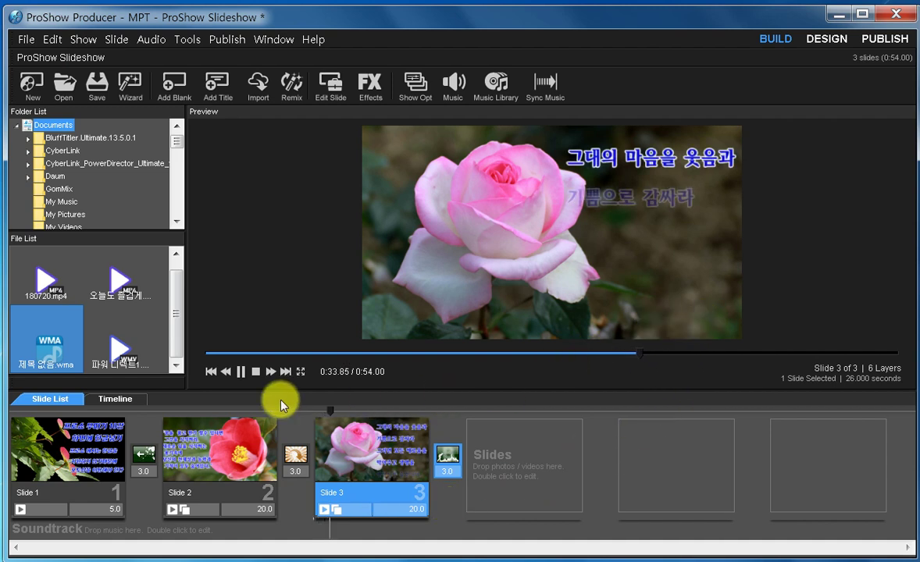
click(240, 374)
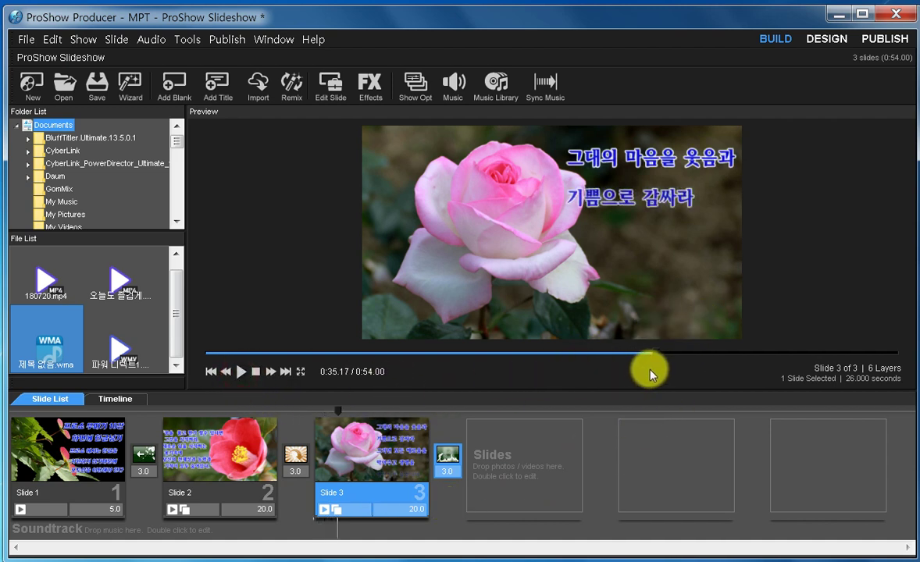
Step: Play the slideshow preview from about 21 seconds, within slide 2
drag(653, 353, 482, 342)
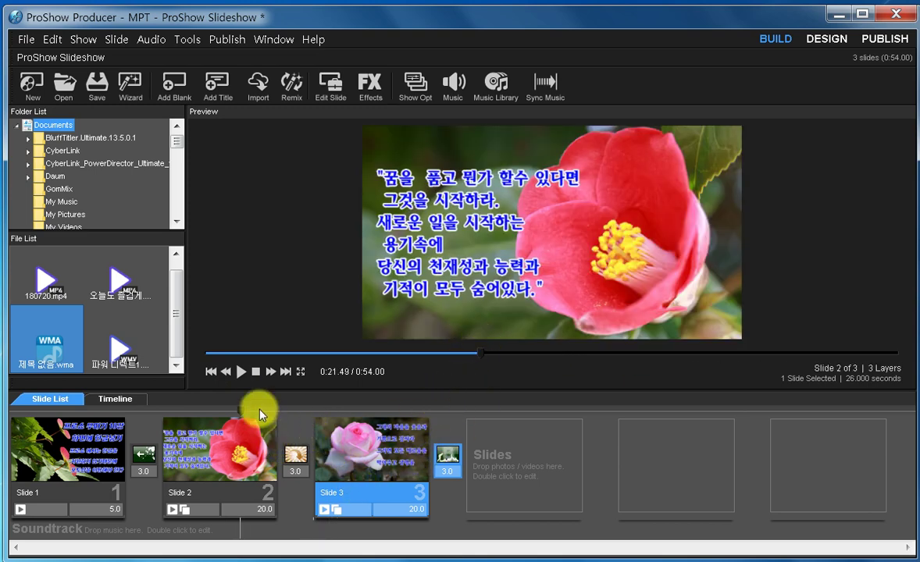
click(242, 374)
click(590, 278)
click(160, 423)
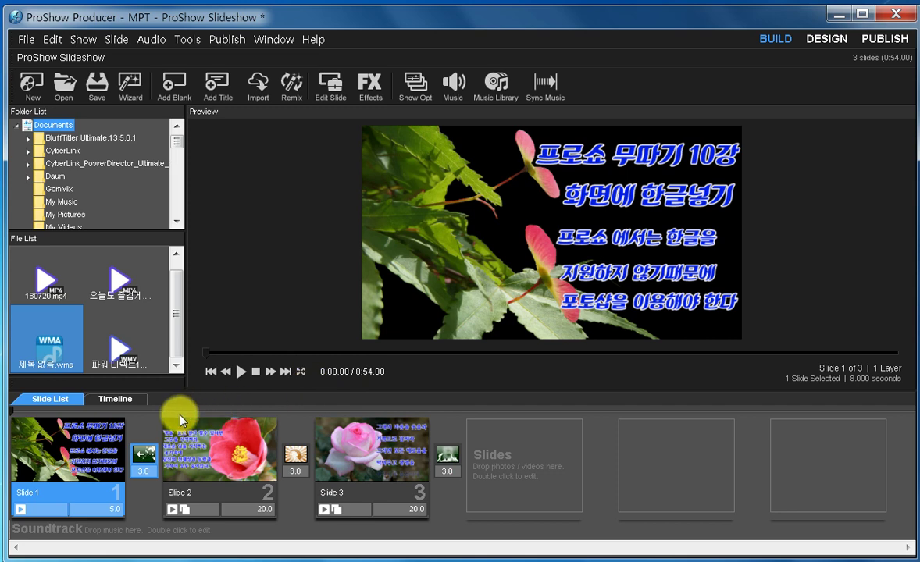
Step: Examine how slide 2's text moves by stepping through the preview from about 8 to 22 seconds
click(165, 412)
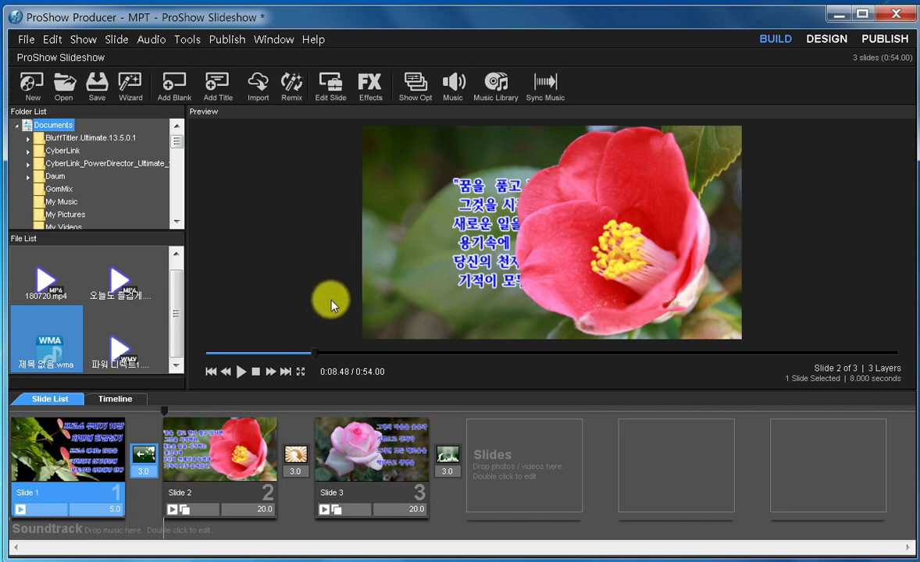
click(341, 354)
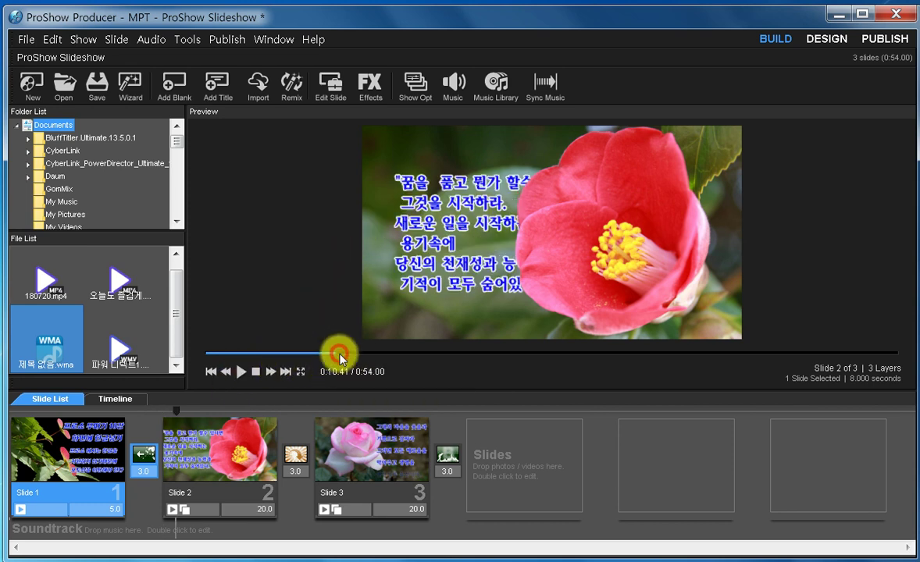
click(374, 354)
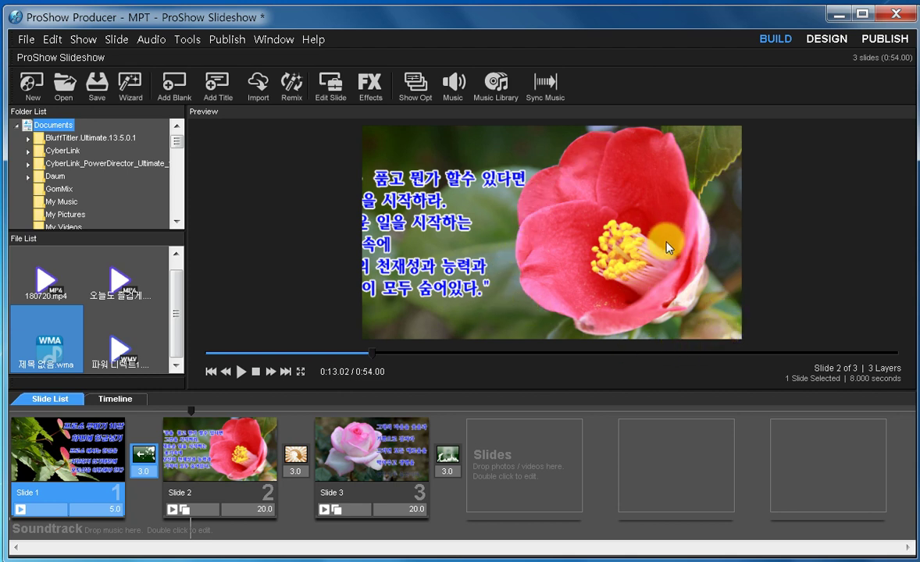
click(389, 354)
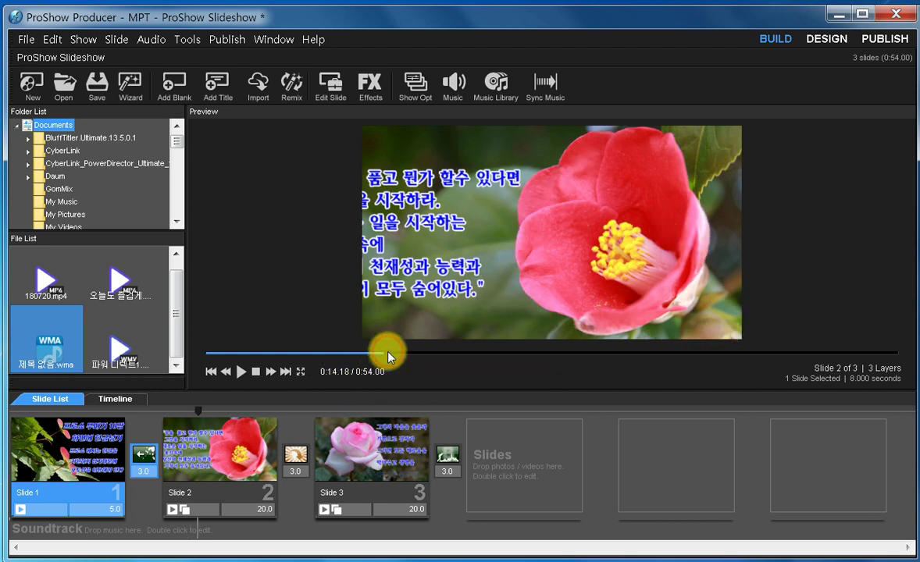
click(405, 354)
click(439, 354)
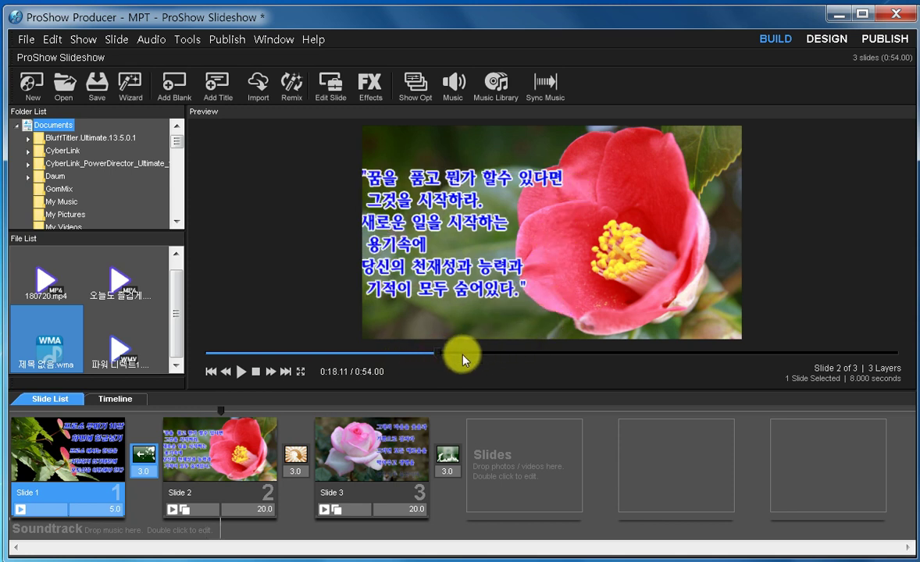
click(461, 354)
click(492, 354)
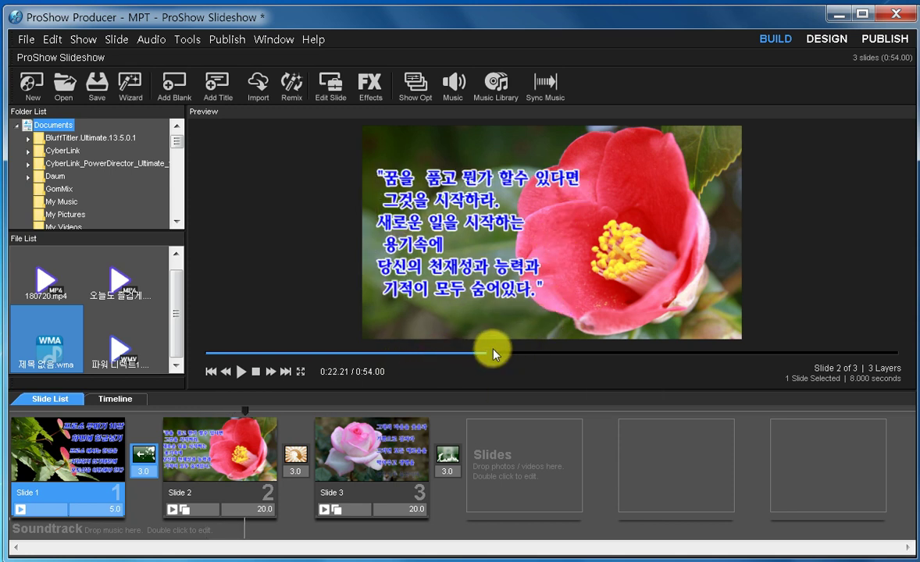
Step: Play the slideshow preview from the beginning
click(210, 372)
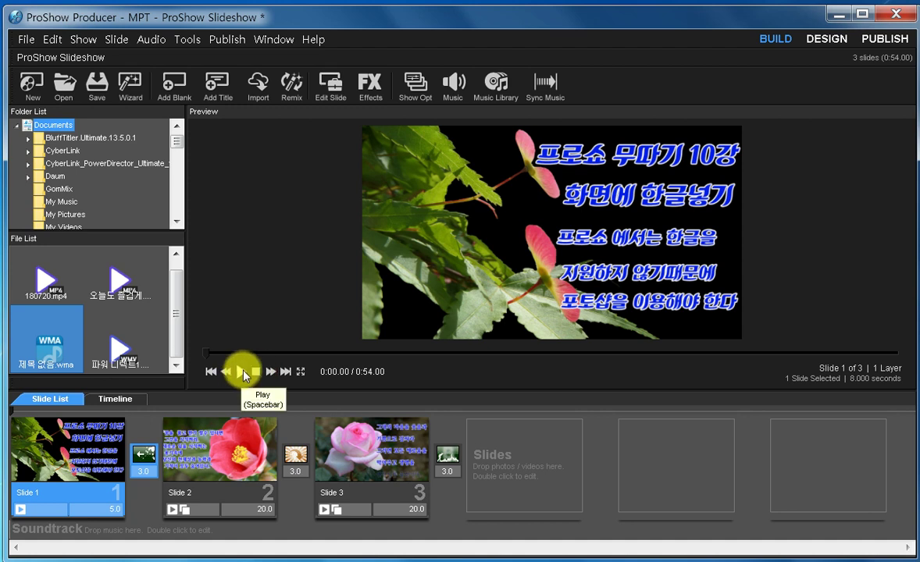
click(243, 372)
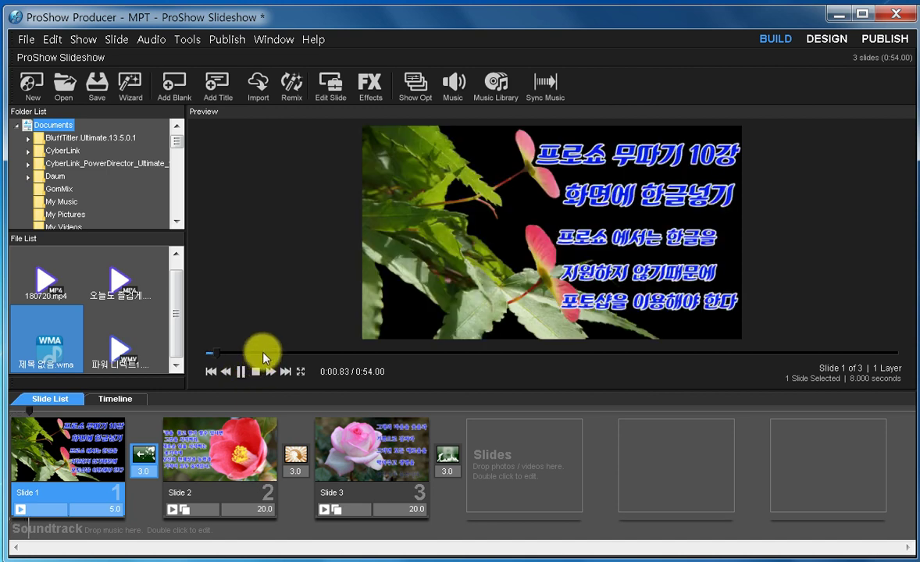